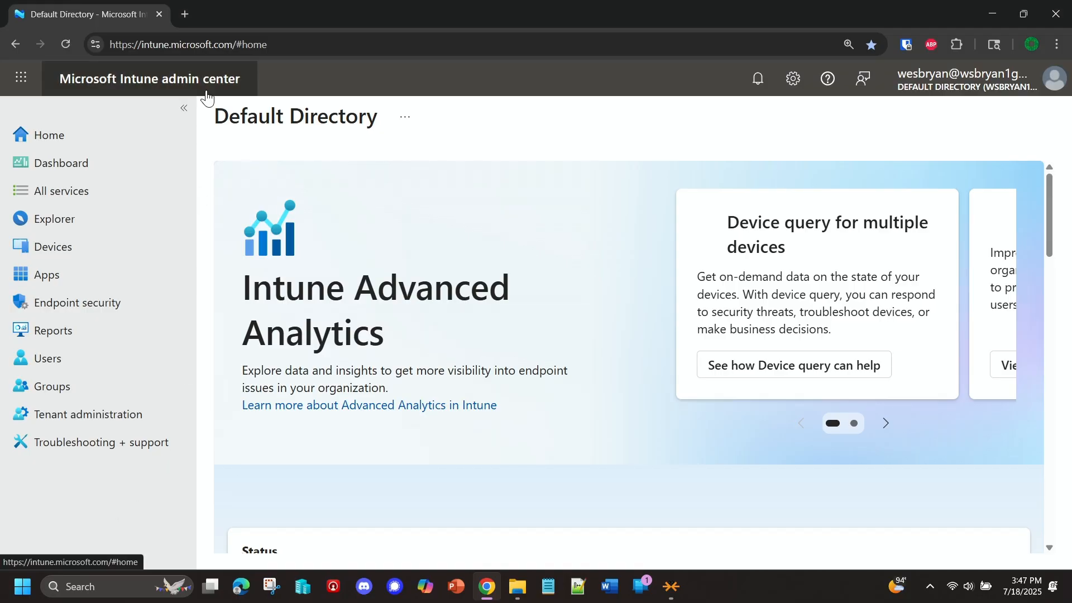
Step: Open the Account protection policies under Endpoint security and widen the policy name column
click(106, 315)
key(super+plus)
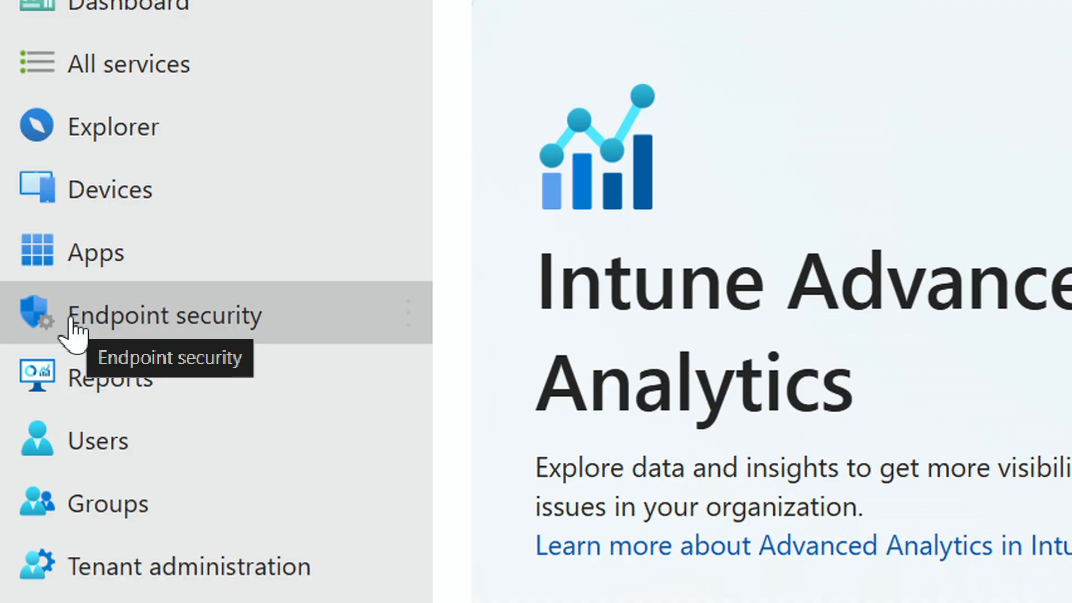
click(127, 317)
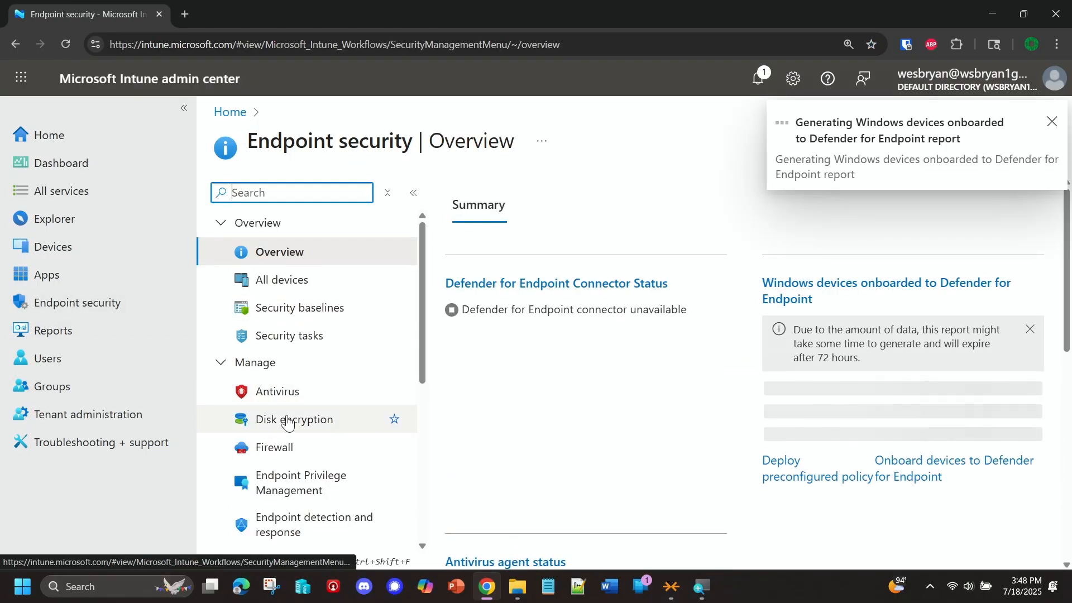
scroll(294, 401, down, 2)
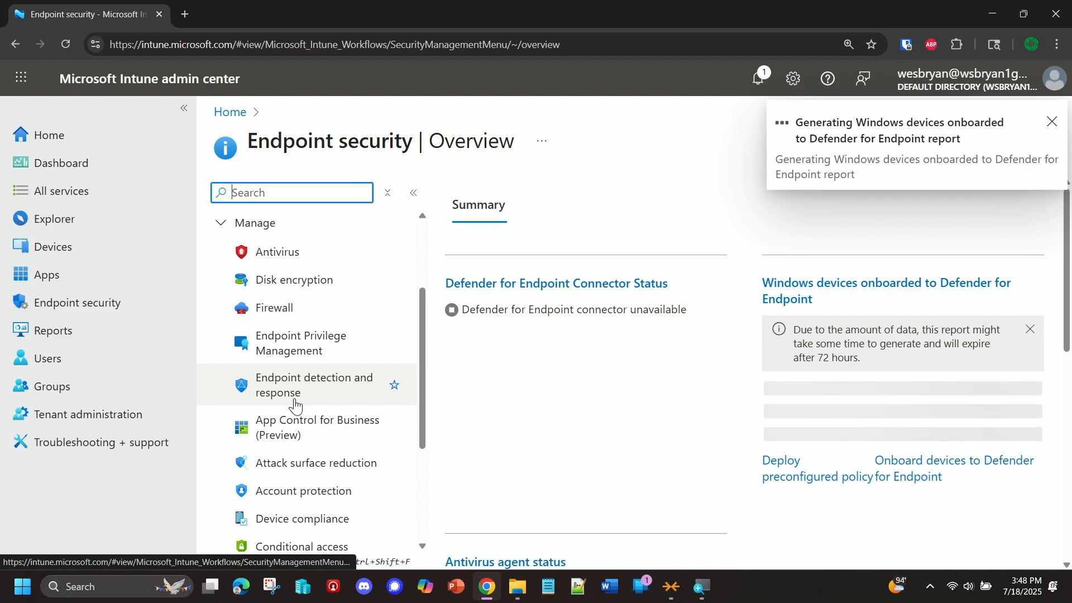
scroll(293, 401, down, 1)
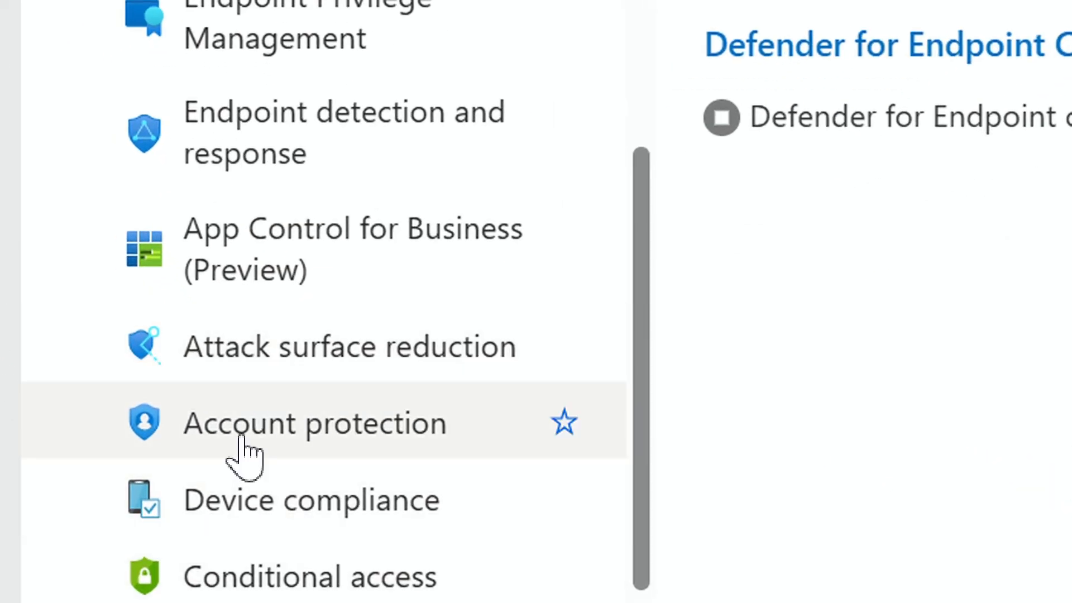
click(276, 428)
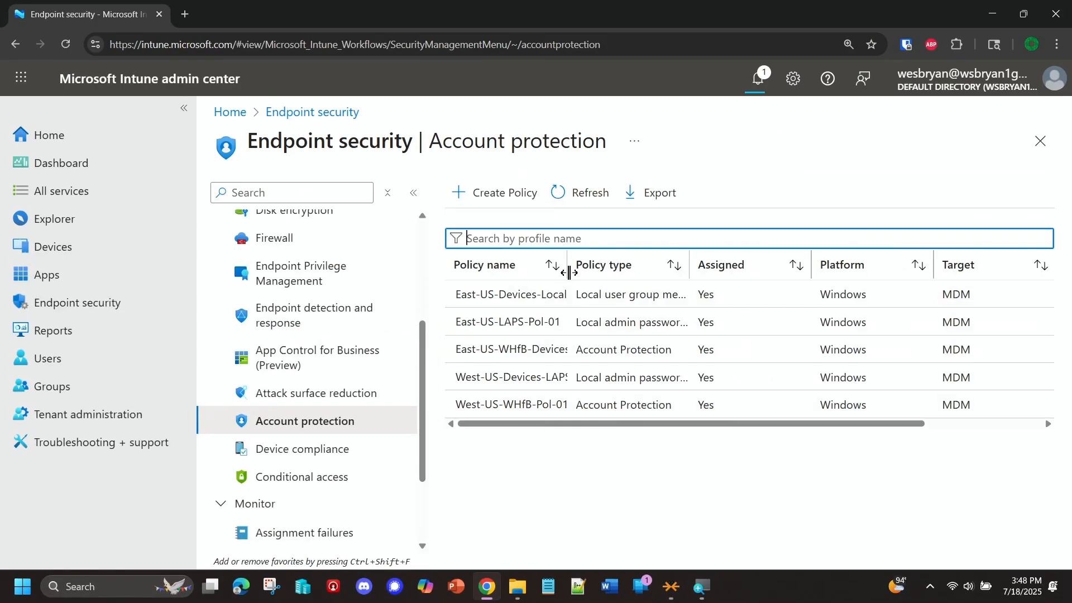
drag(567, 270, 617, 273)
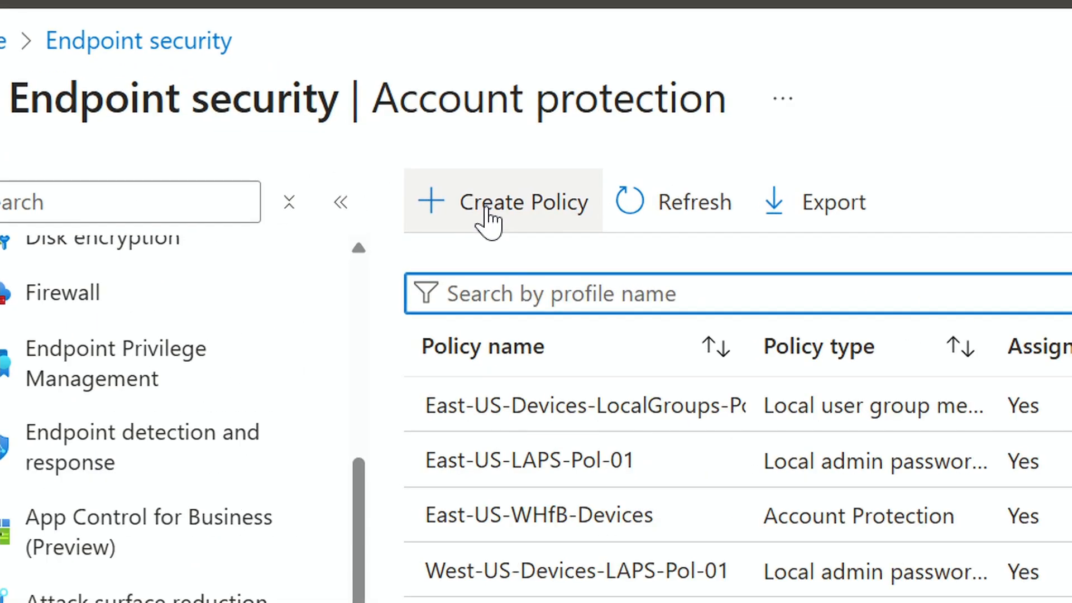
Step: Create a new account protection policy for the Windows platform using the Local user group membership profile
click(488, 212)
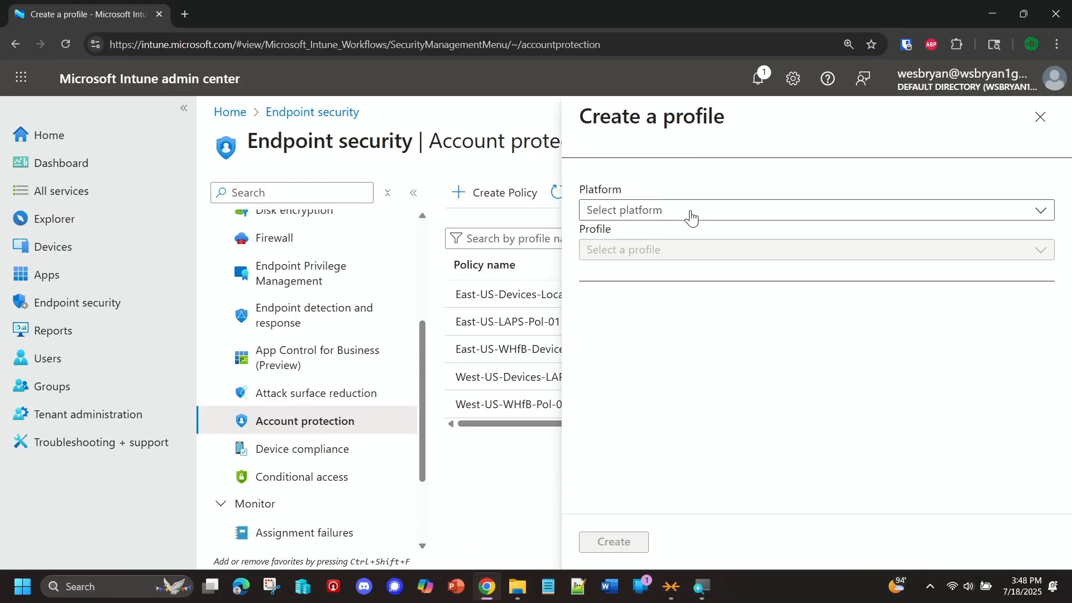
click(705, 215)
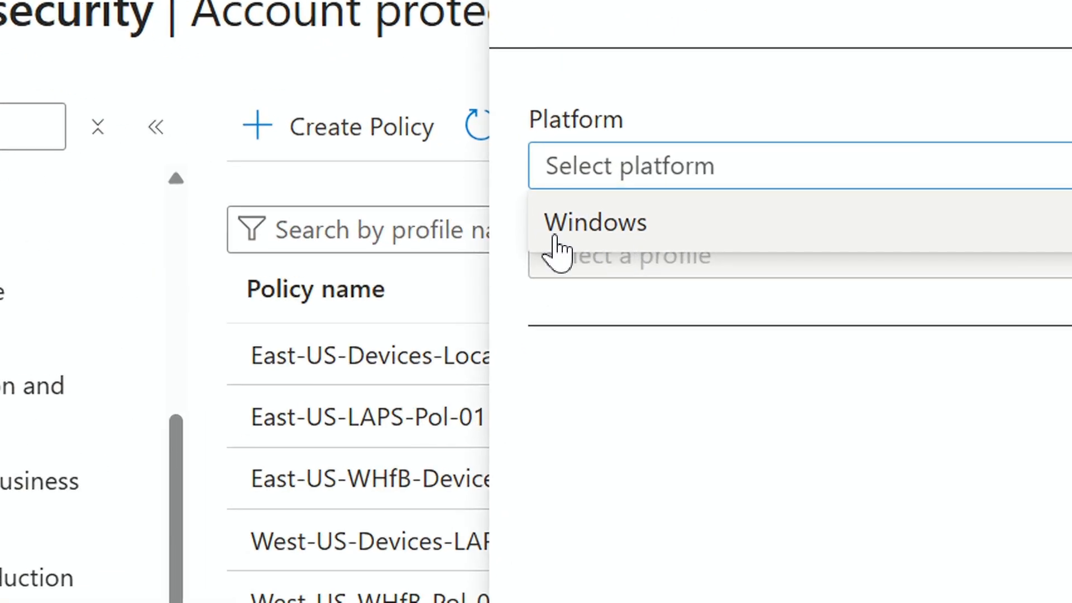
click(554, 237)
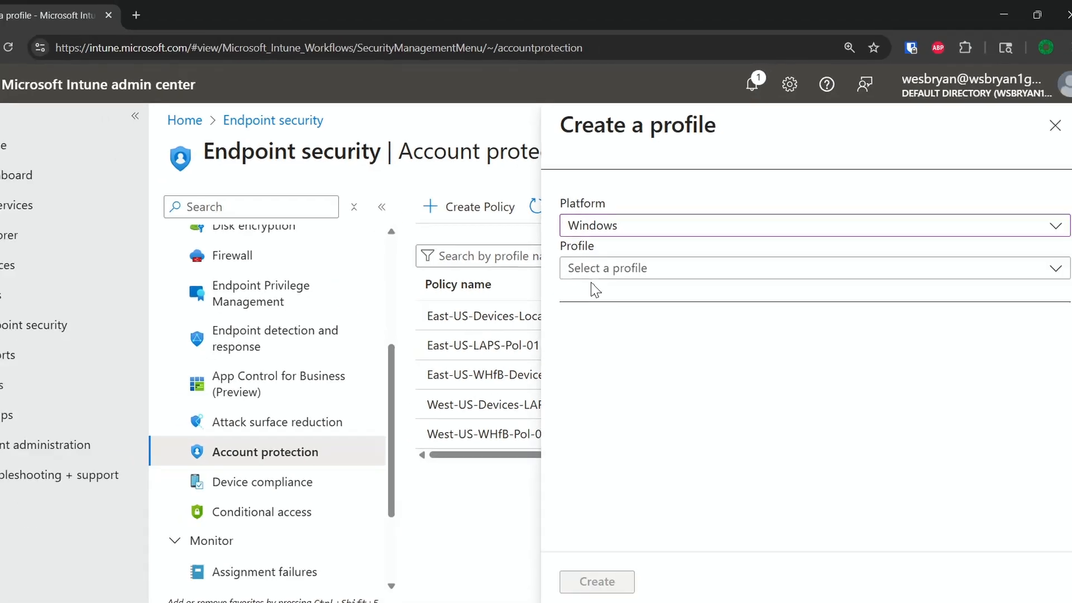
click(642, 261)
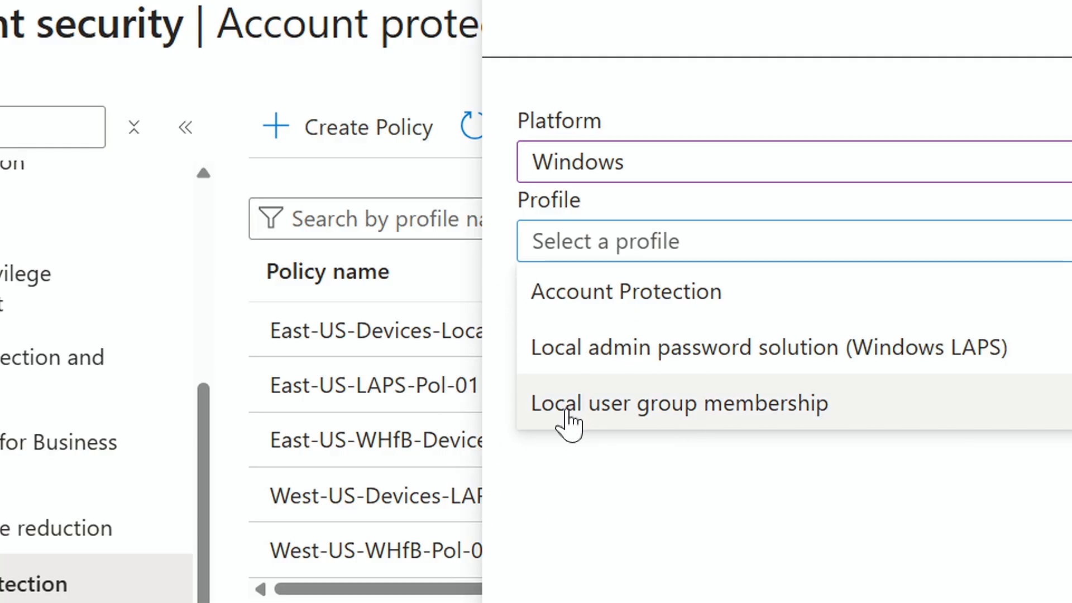
click(691, 417)
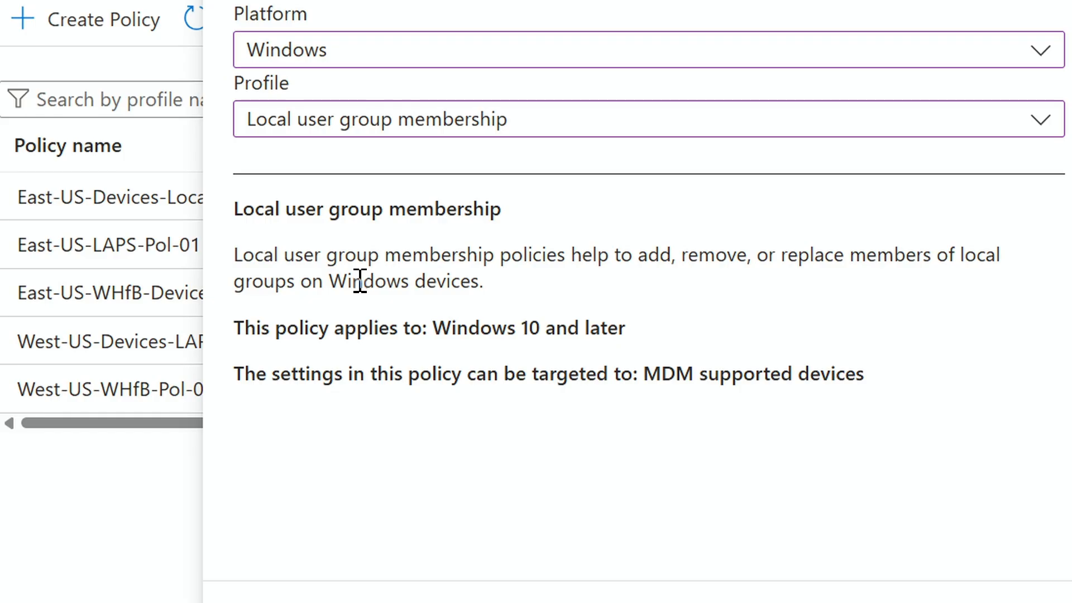
drag(529, 328, 600, 331)
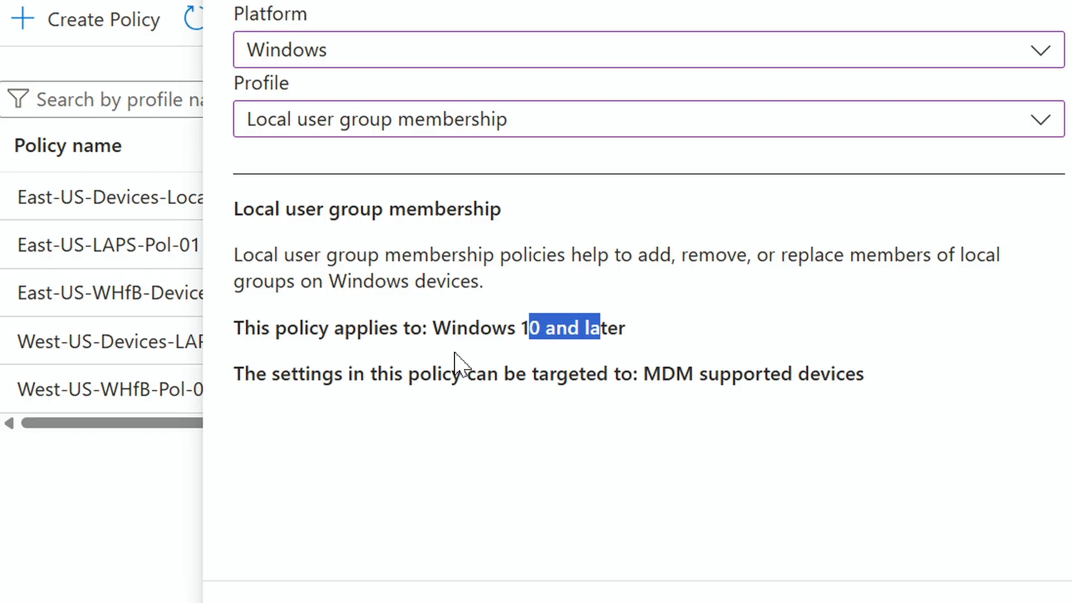
click(522, 328)
drag(523, 327, 633, 341)
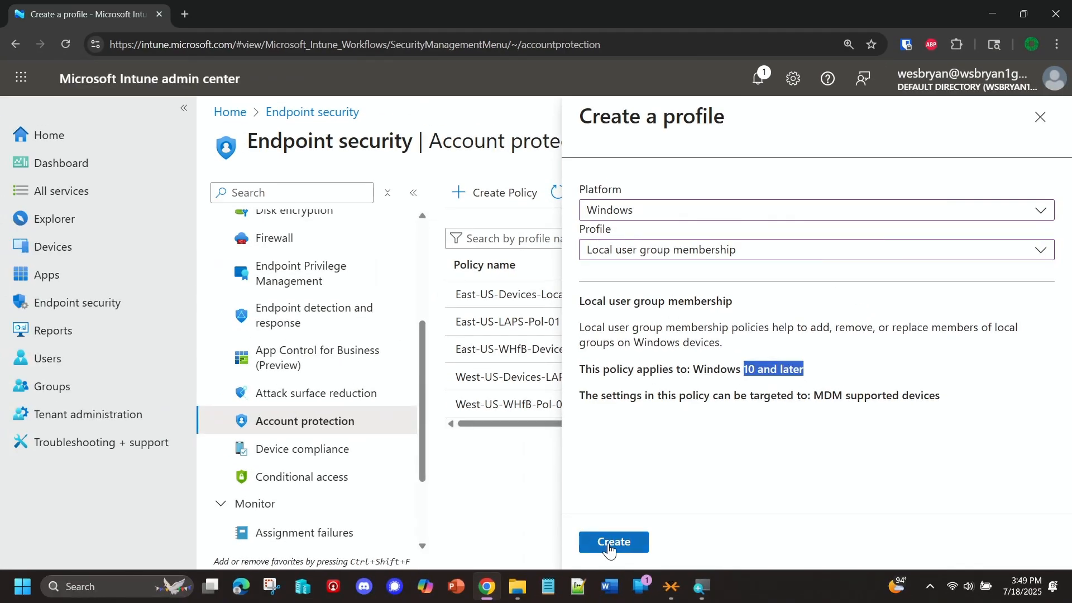
click(609, 548)
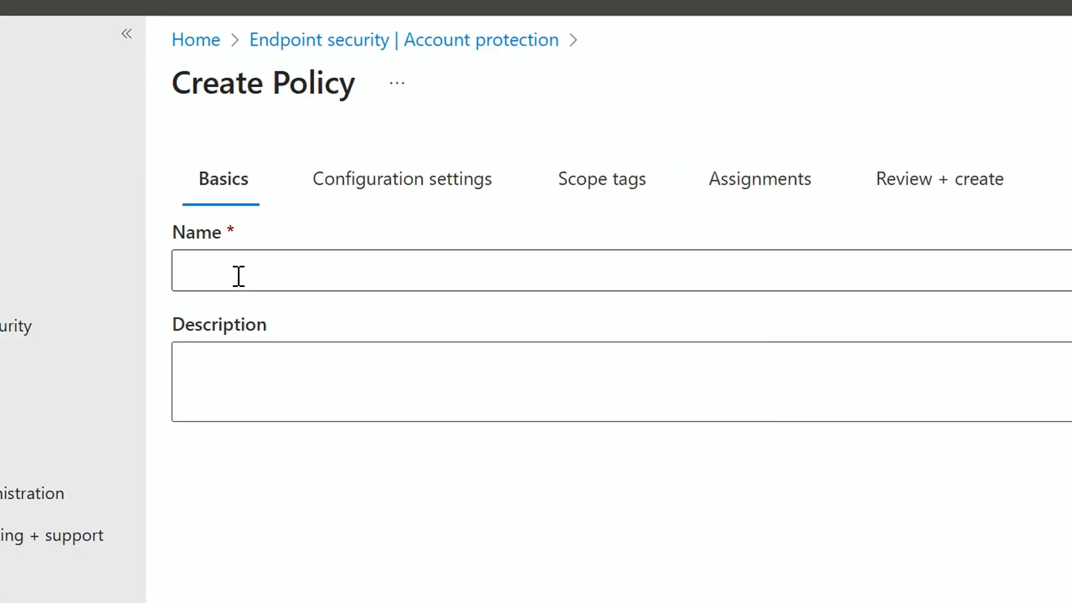
Step: Name the policy South-US-Windows-Local-Groups-01 and continue to the configuration settings
click(238, 275)
text(South)
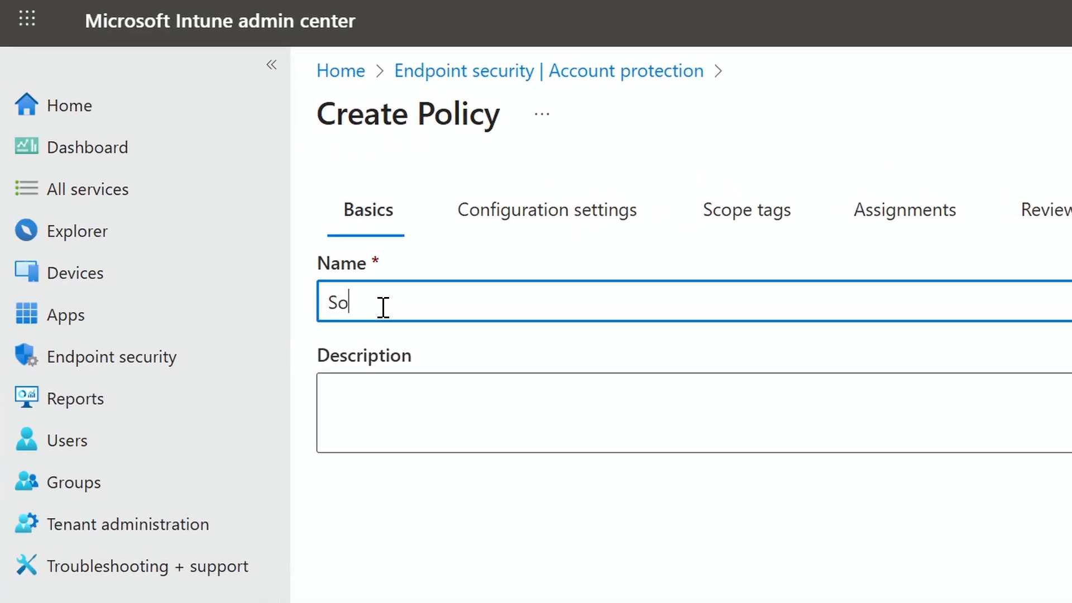
text(-US_)
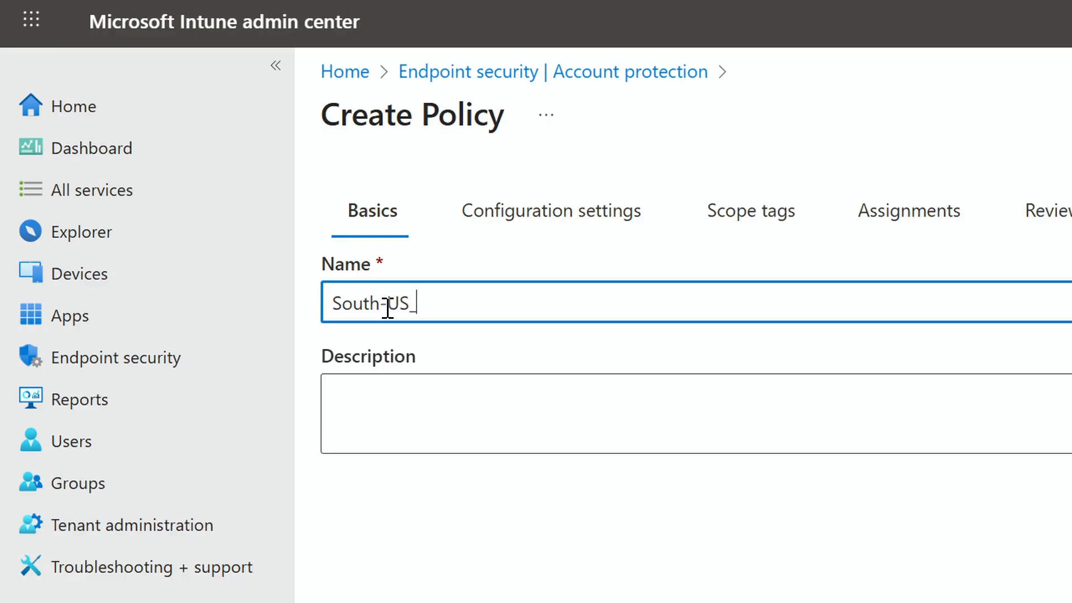
text(Device)
key(BackSpace)
key(BackSpace)
key(BackSpace)
key(BackSpace)
text(Windows-L)
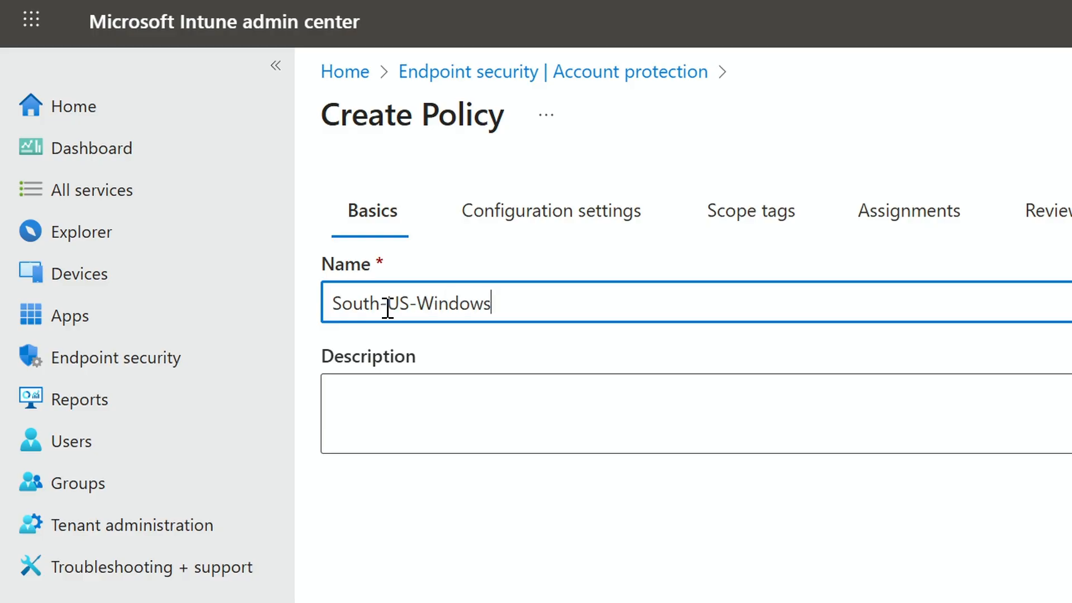
text(ocal-Gro)
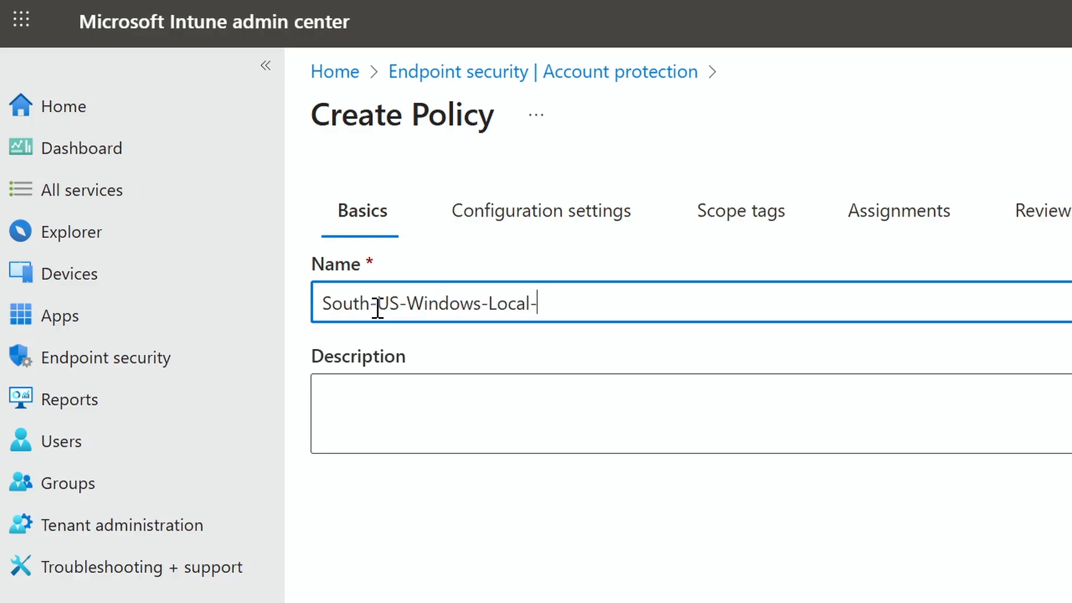
text(ups-01)
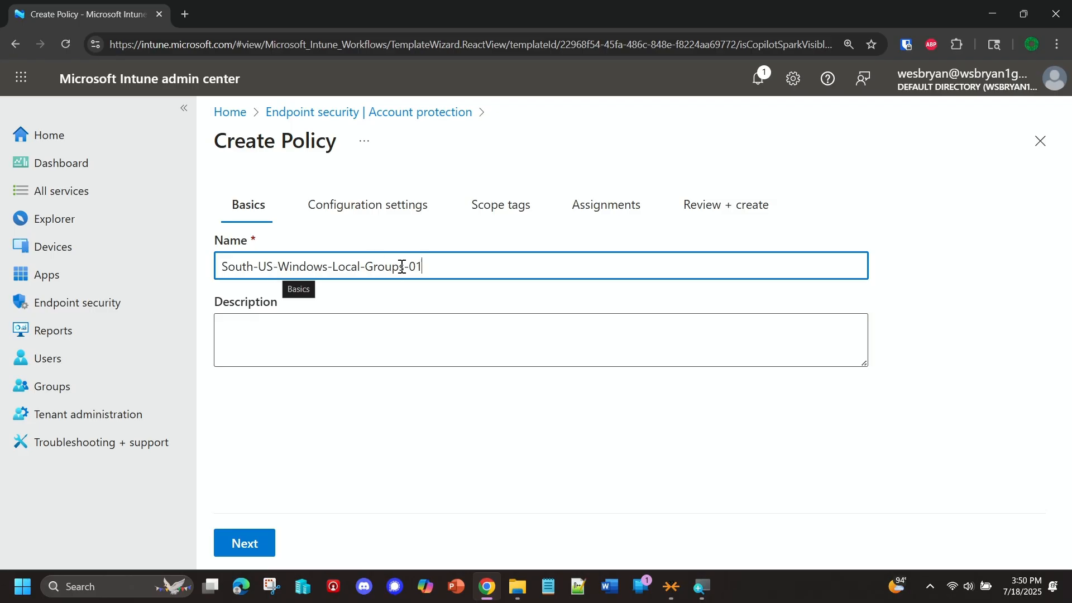
click(254, 544)
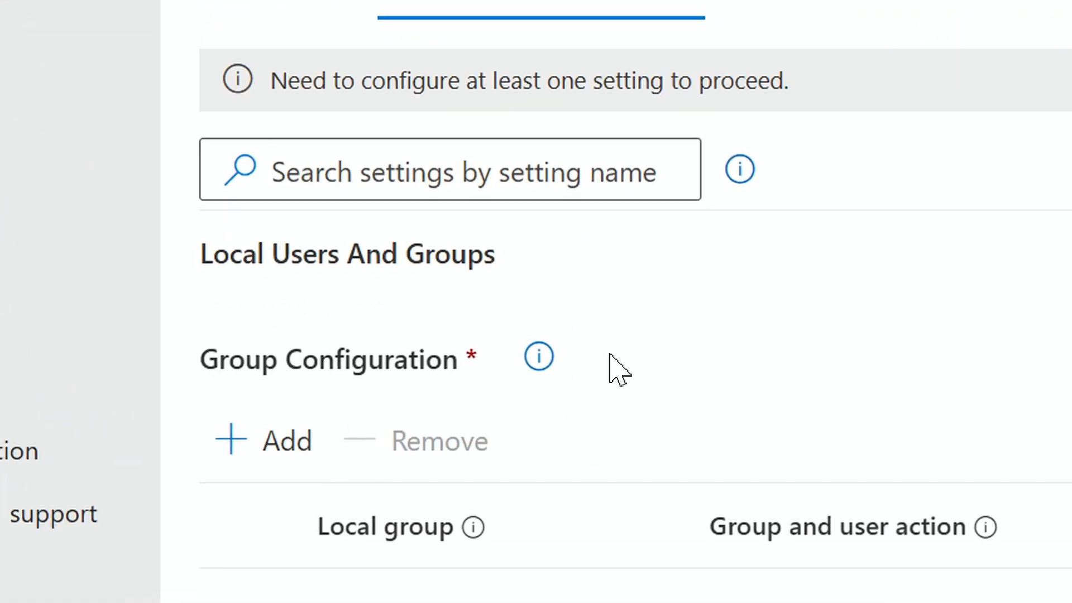
Step: Review the Group Configuration help text and add an entry covering the Administrators and Remote Desktop Users local groups
click(538, 371)
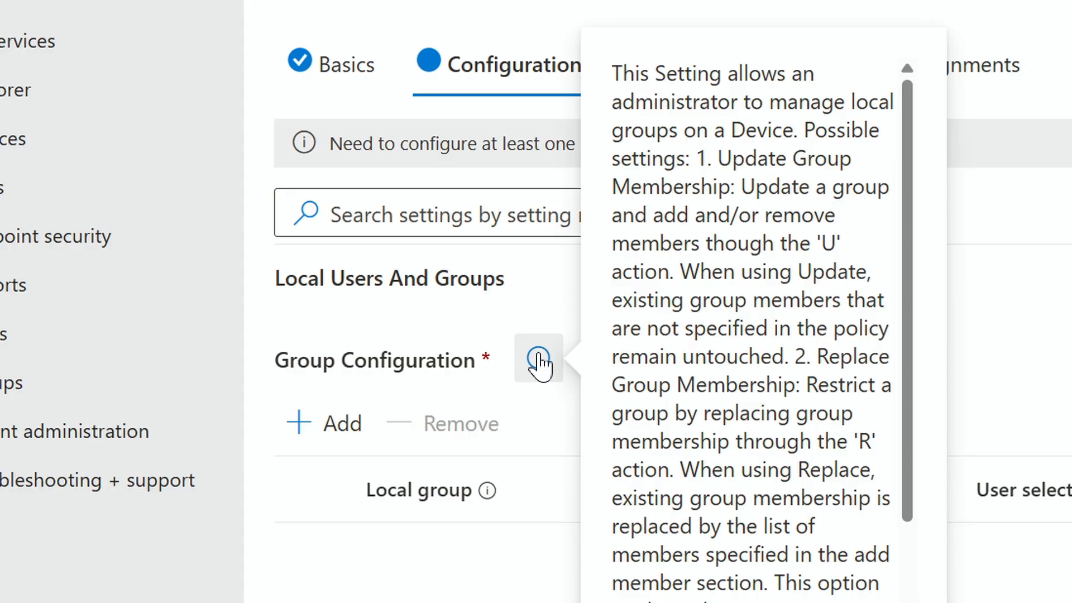
scroll(840, 313, down, 3)
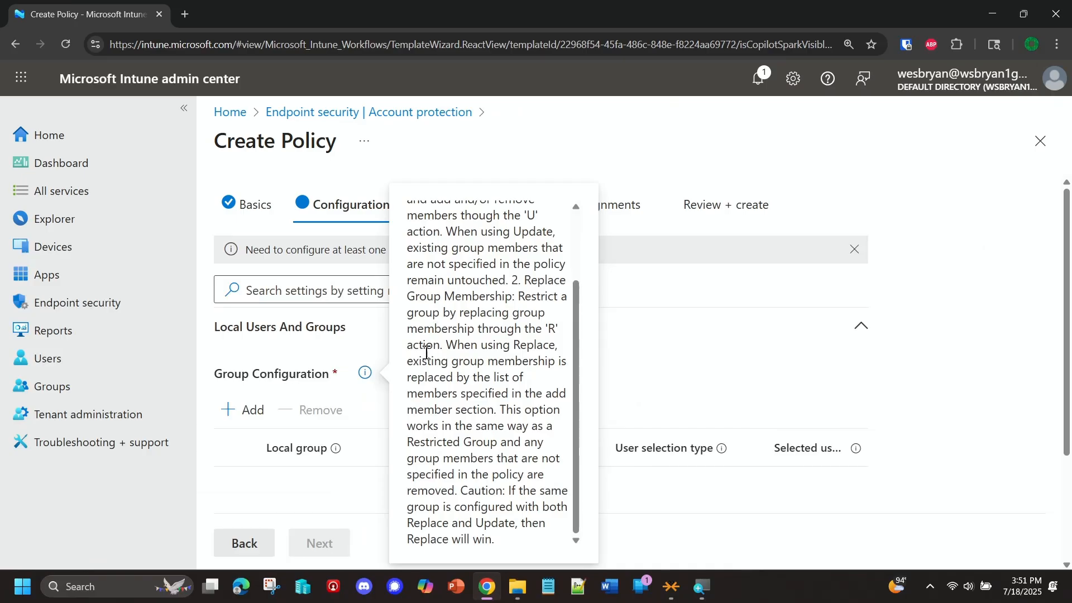
scroll(430, 353, up, 3)
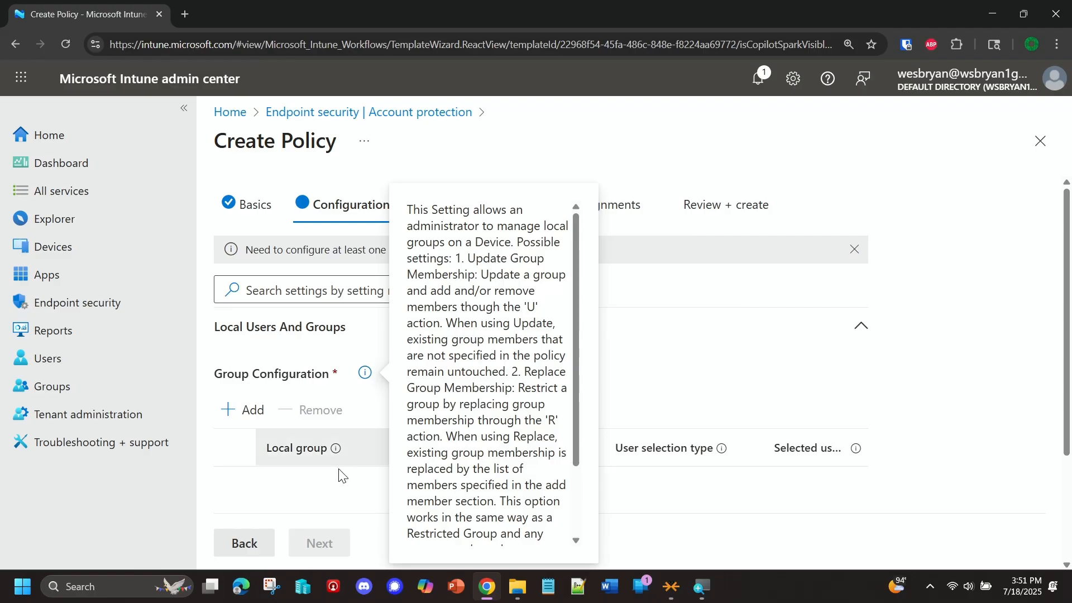
click(270, 481)
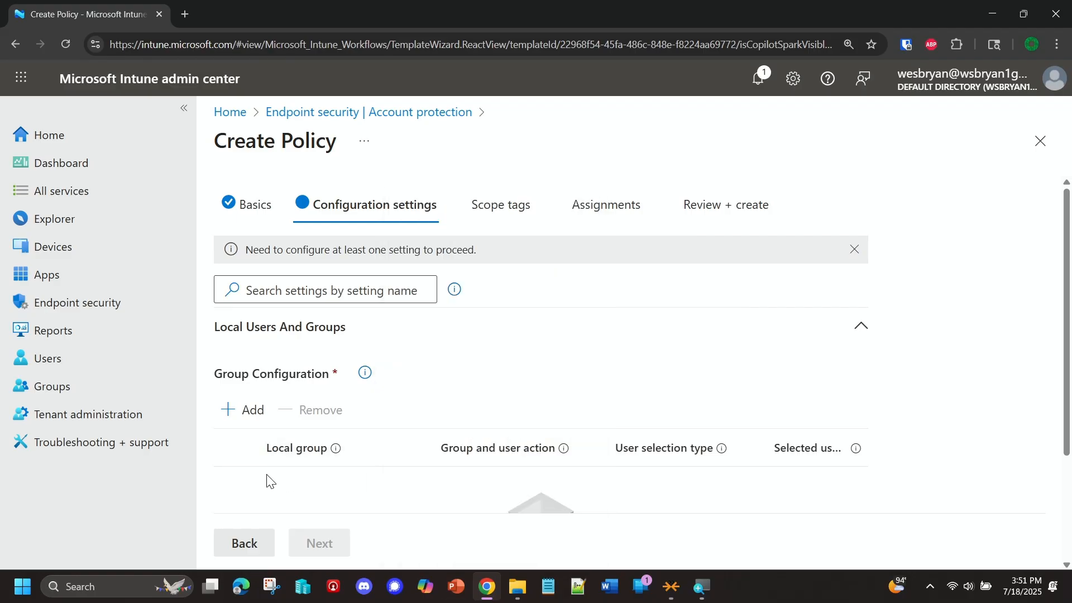
click(226, 420)
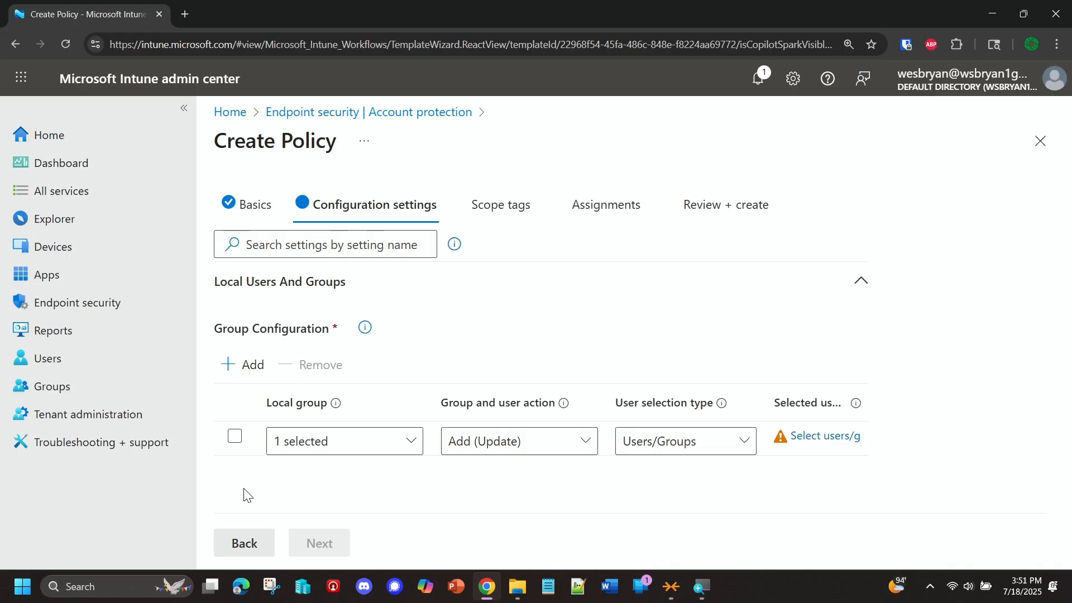
click(367, 456)
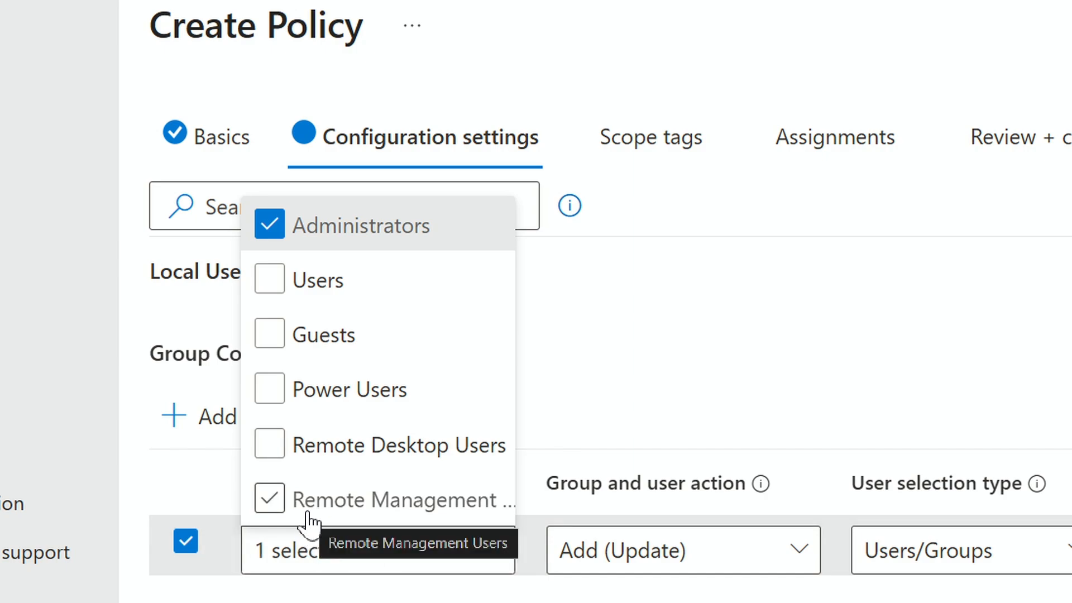
click(270, 449)
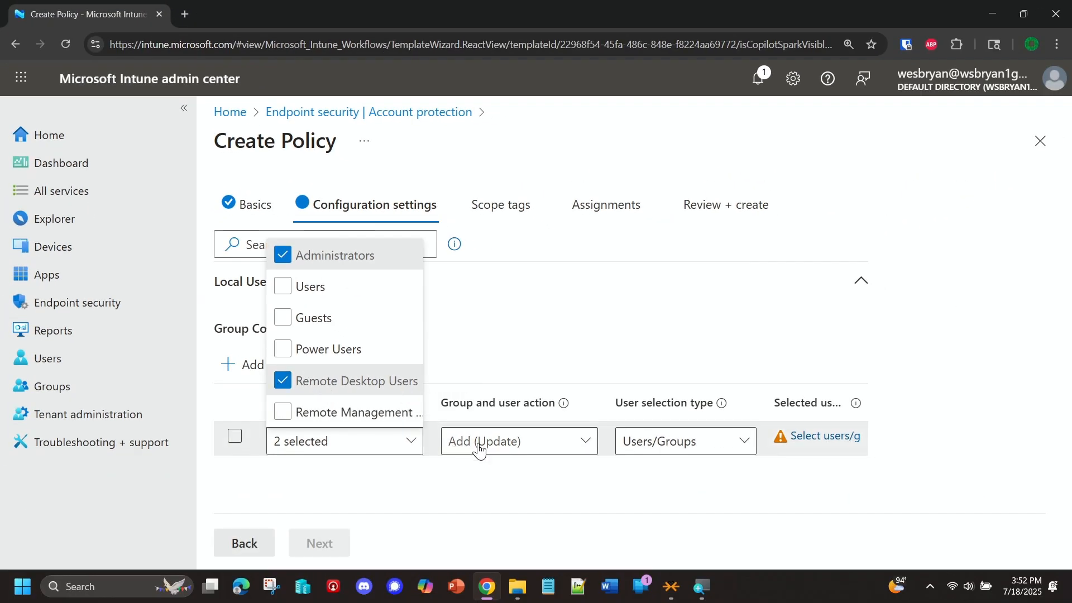
Step: Use Add (Update) as the group and user action and Users/Groups as the user selection type
click(519, 453)
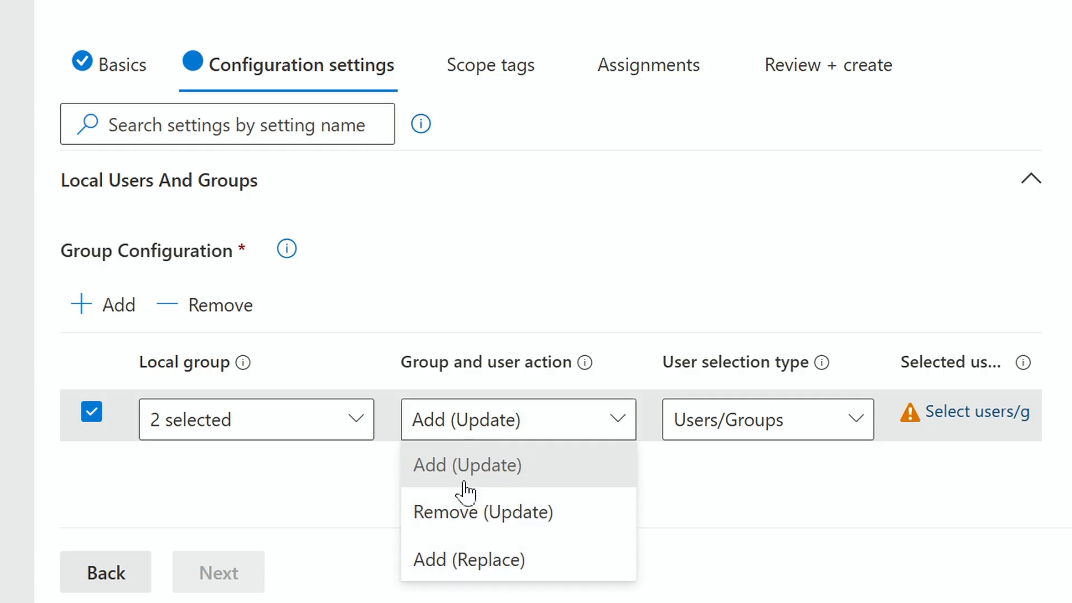
click(781, 430)
click(778, 431)
click(726, 465)
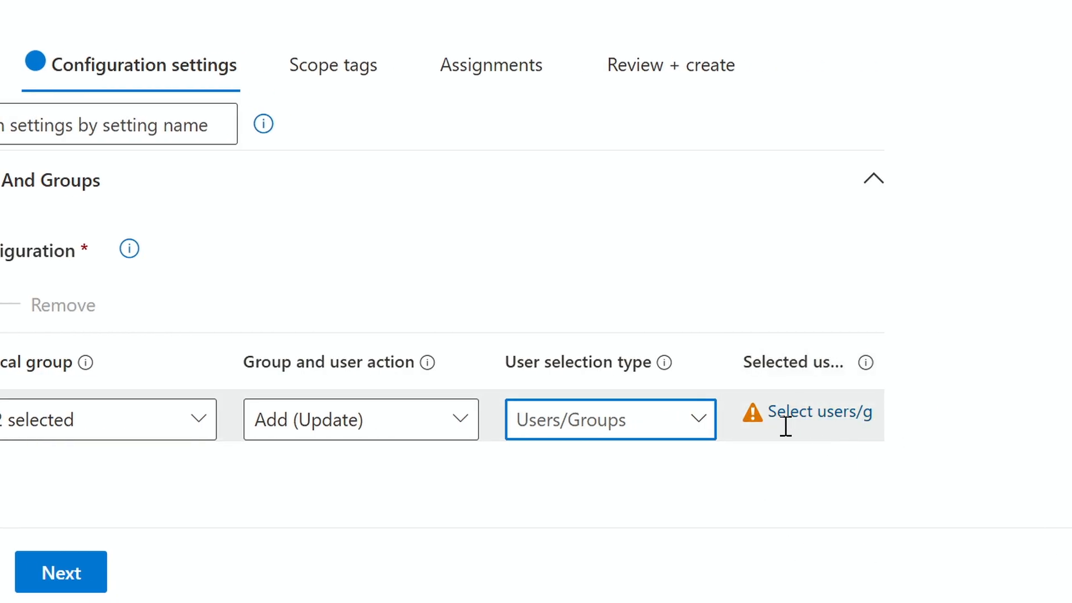
Step: Choose the Sales group as the selected users/groups for the local group entry
click(811, 411)
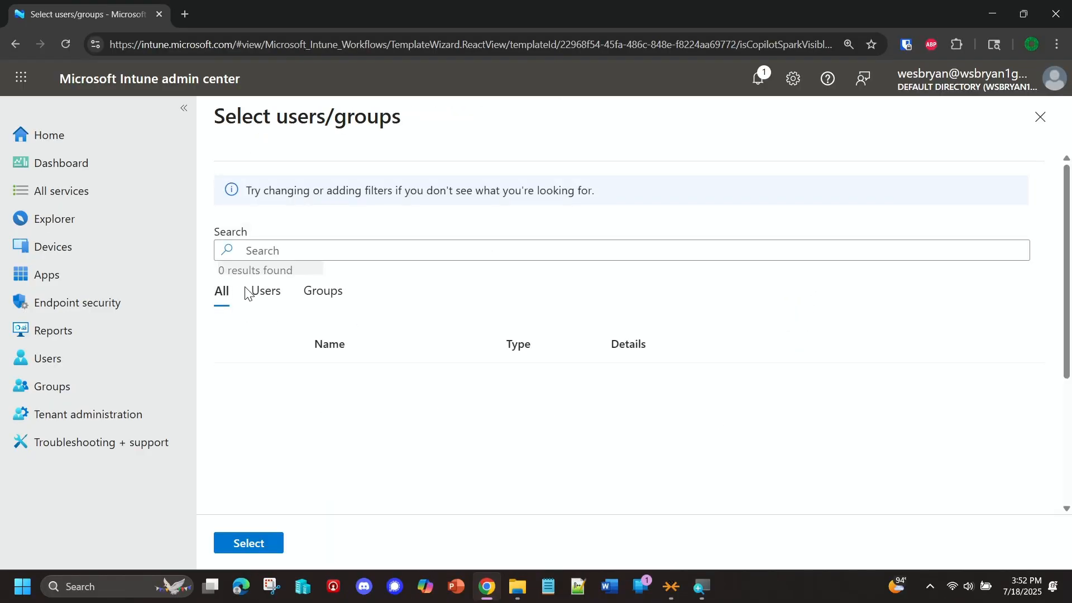
click(262, 250)
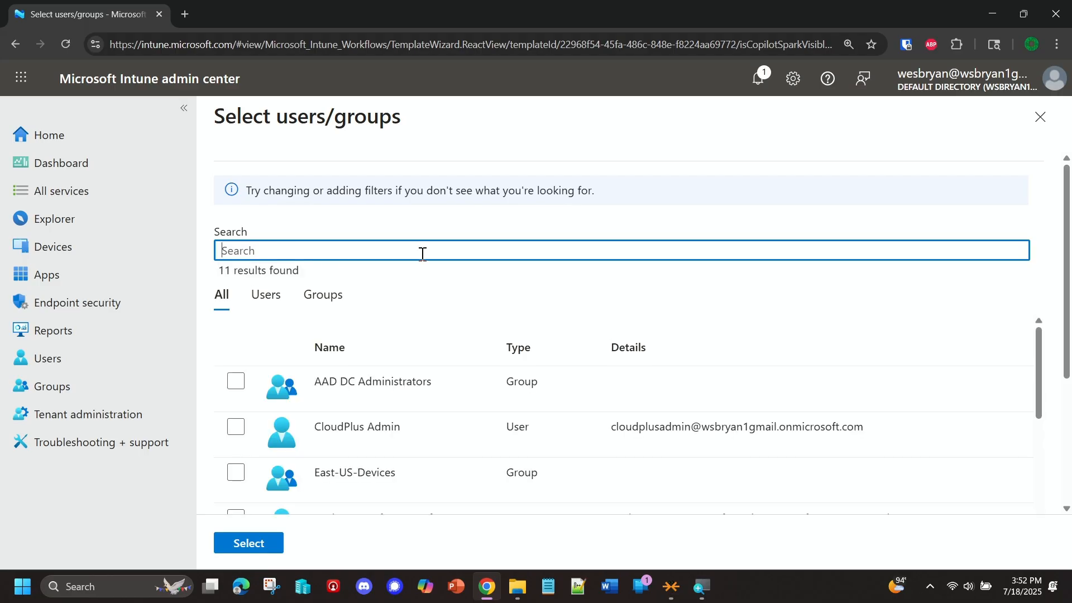
scroll(270, 485, down, 3)
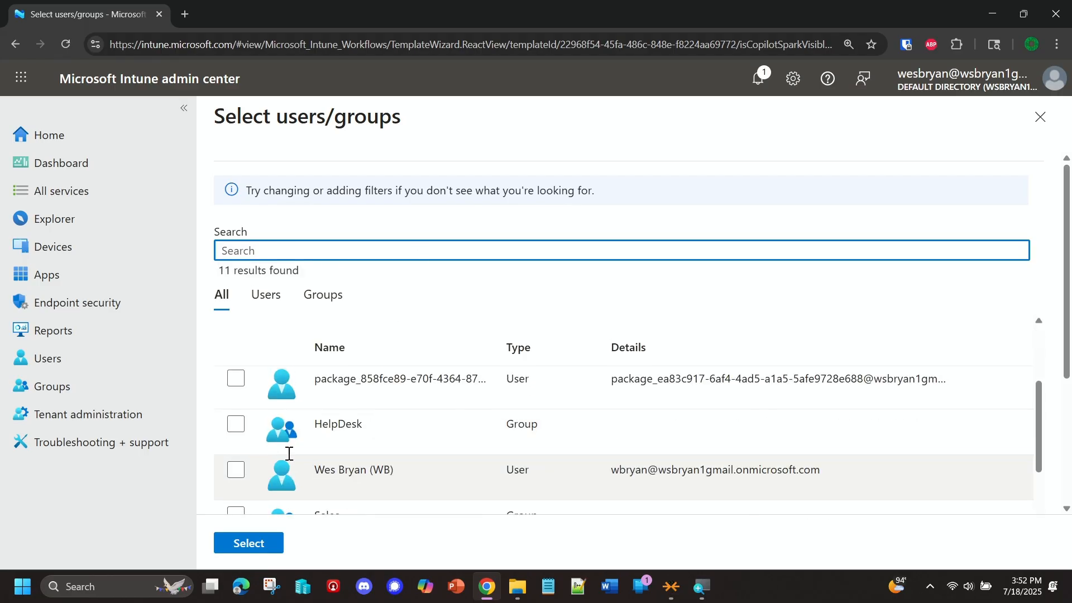
scroll(324, 462, down, 3)
scroll(324, 458, up, 3)
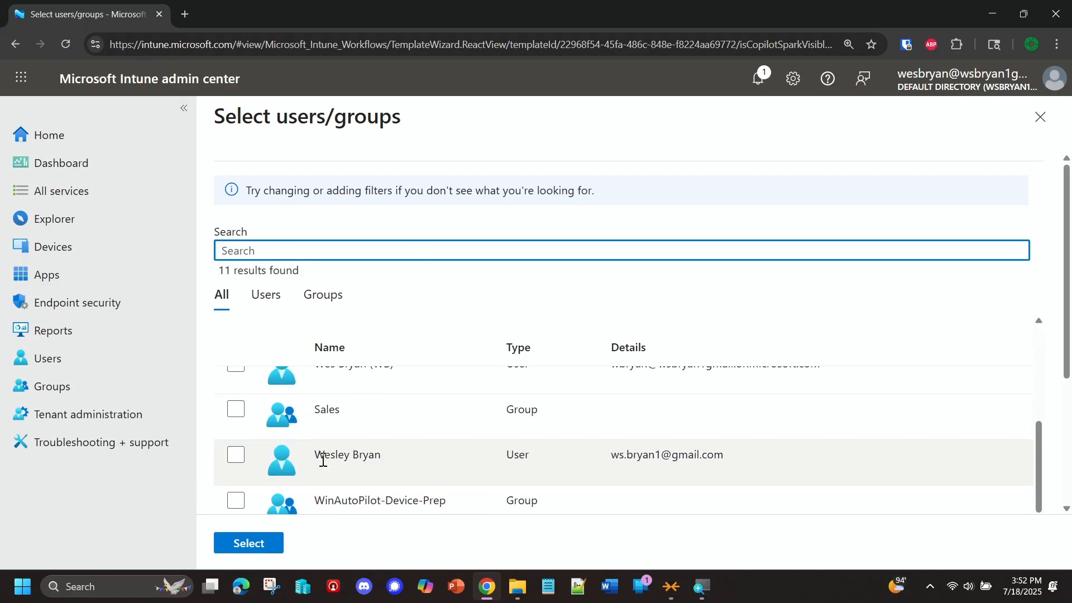
click(237, 480)
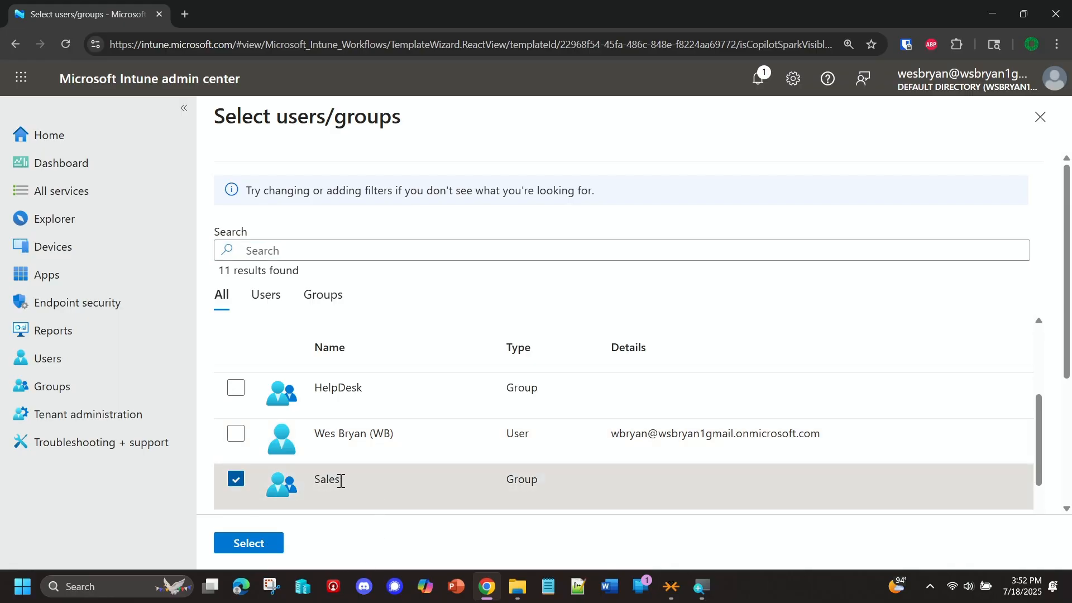
click(252, 544)
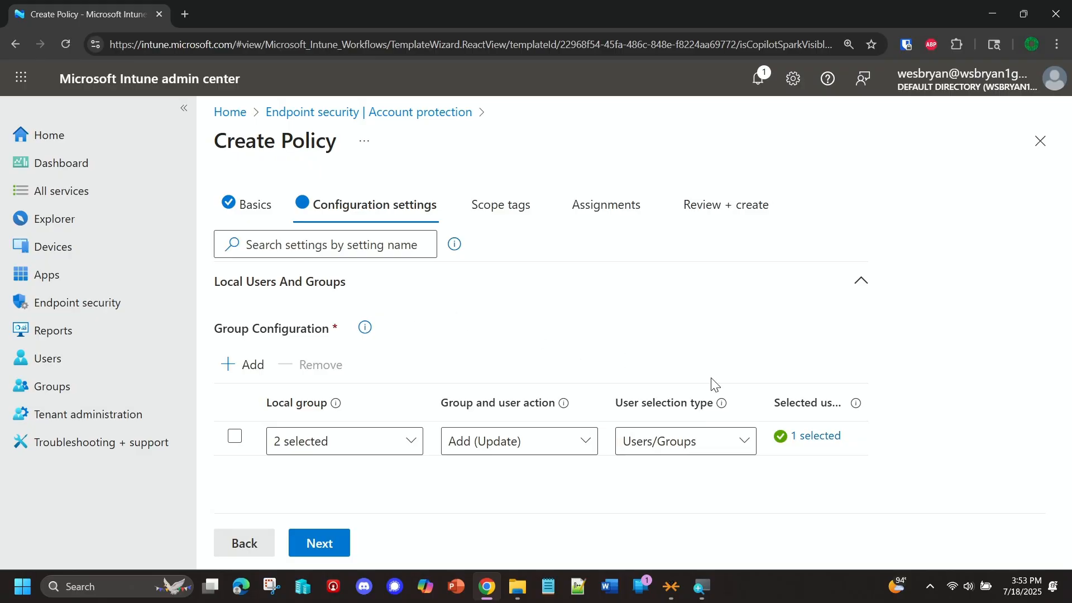
Step: Keep the Default scope tag and assign the policy to the Windows Devices group with Include as the target type
click(324, 545)
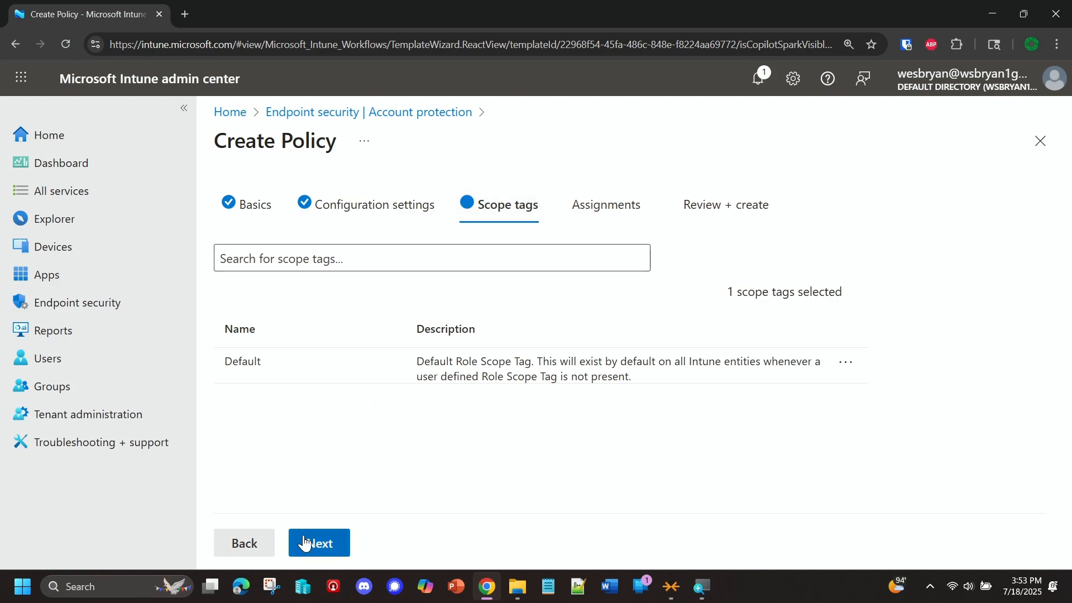
click(317, 550)
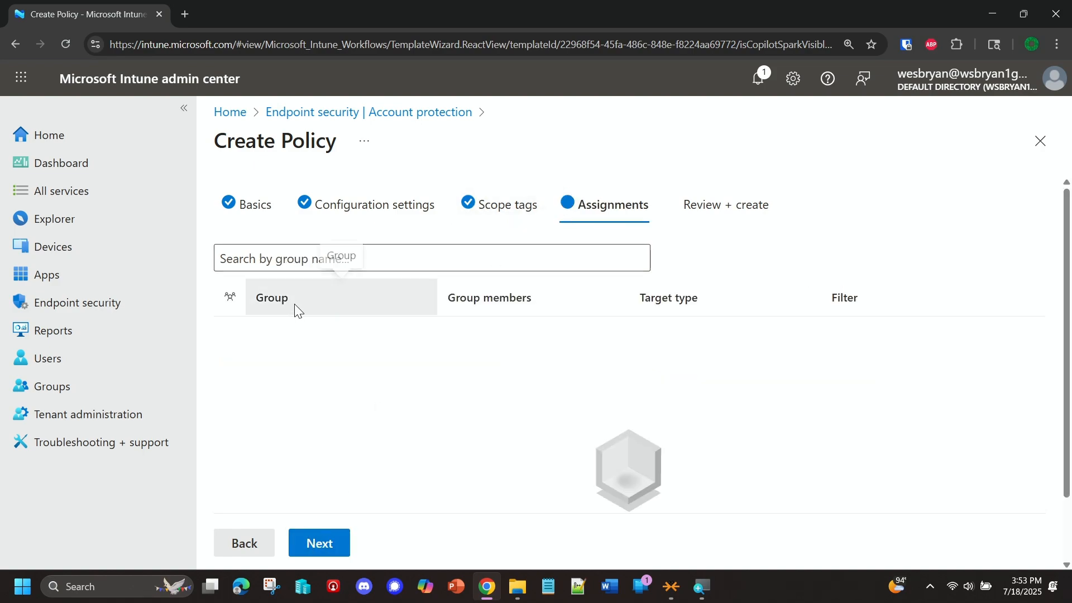
click(233, 257)
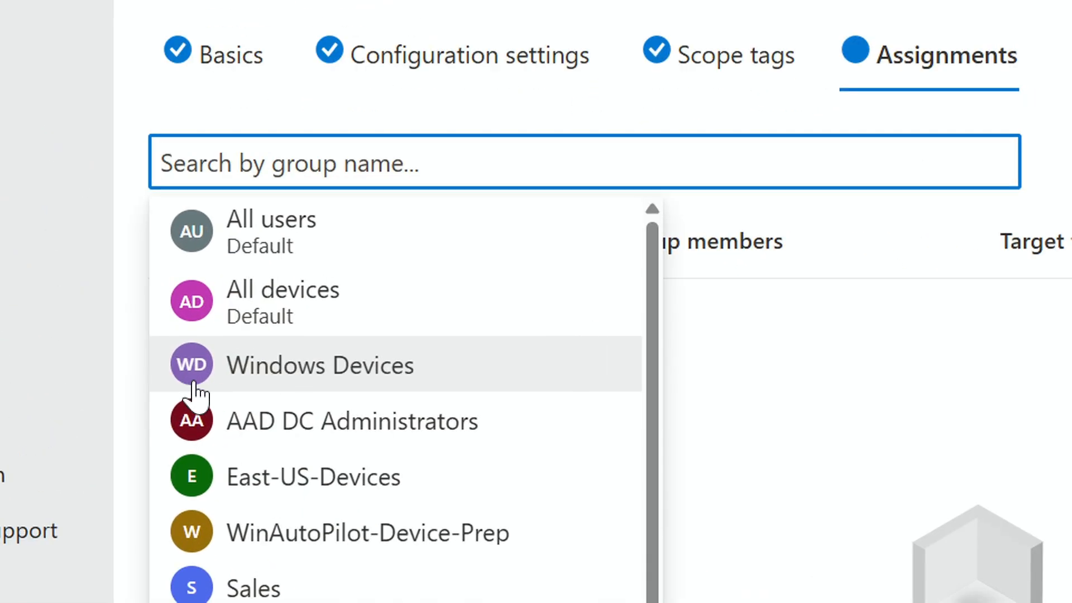
click(192, 391)
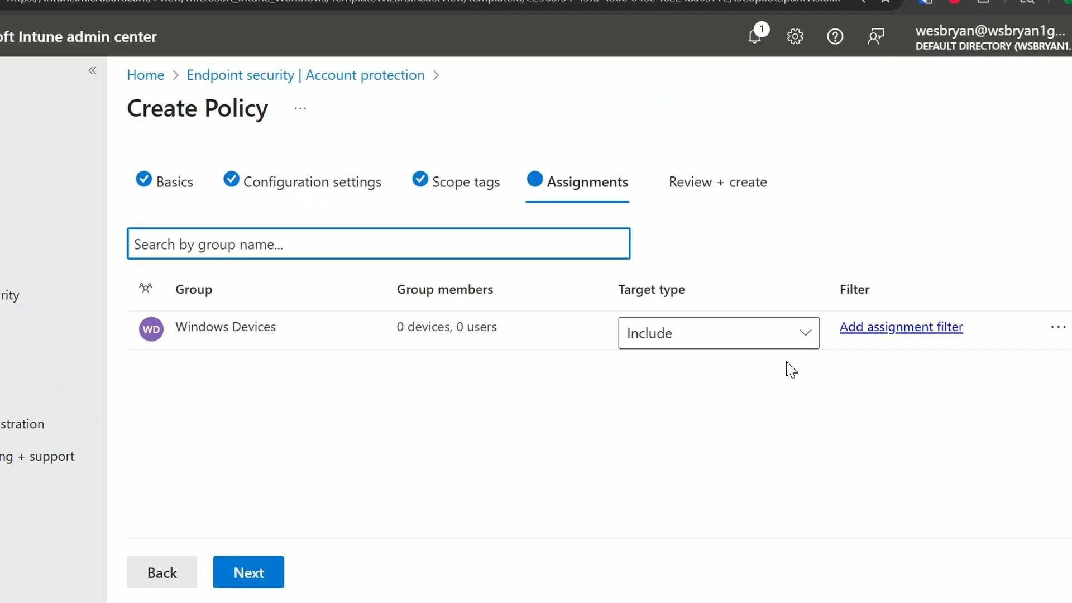
click(767, 338)
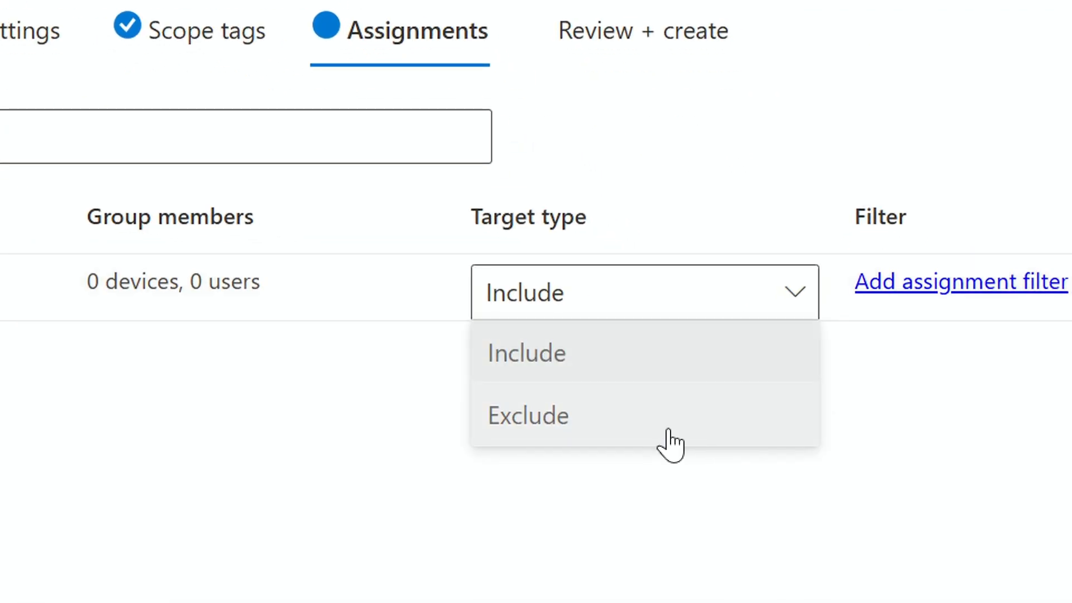
click(527, 501)
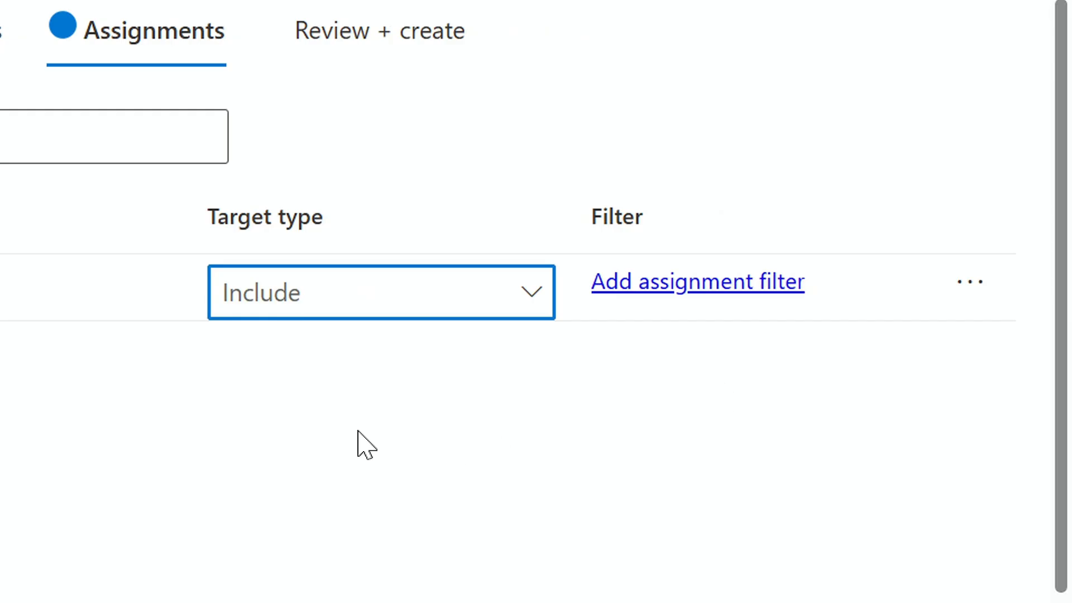
Step: Examine the assignment filter behaviour options and available filters for the Windows Devices group without applying one
click(682, 290)
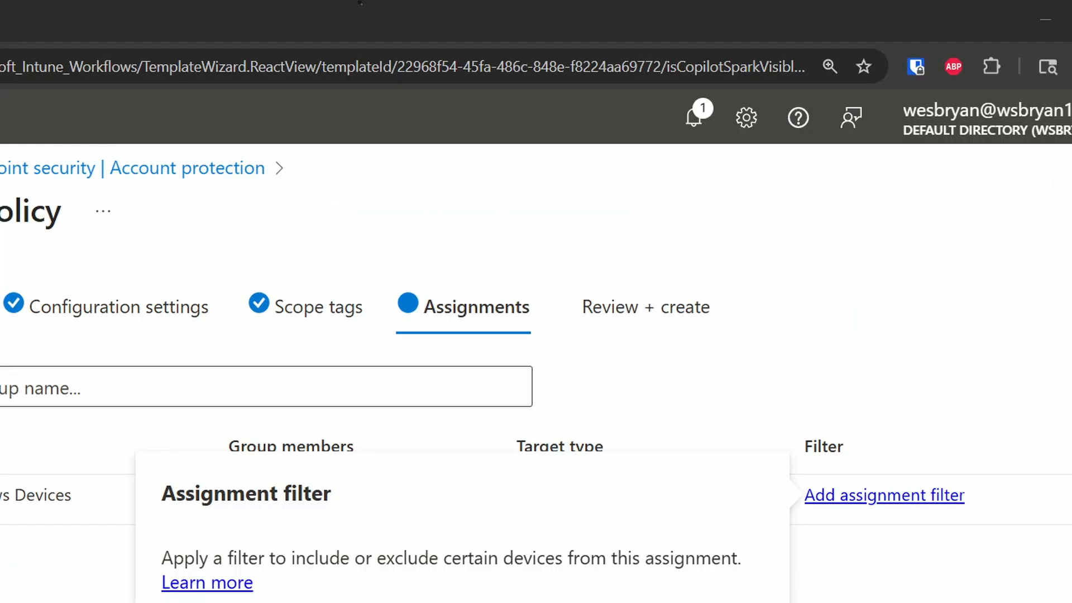
click(115, 594)
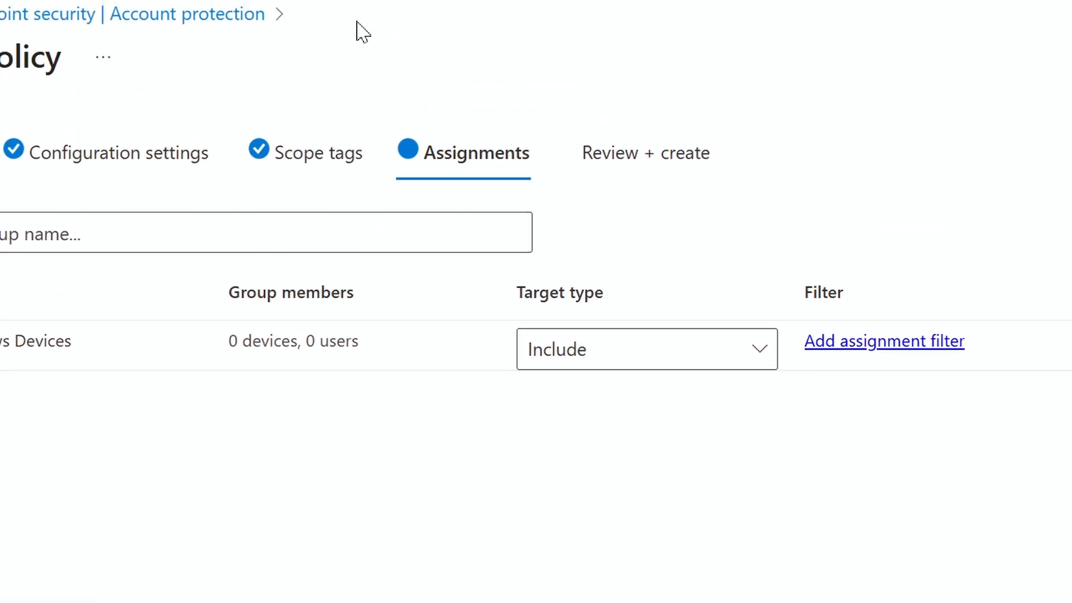
click(899, 429)
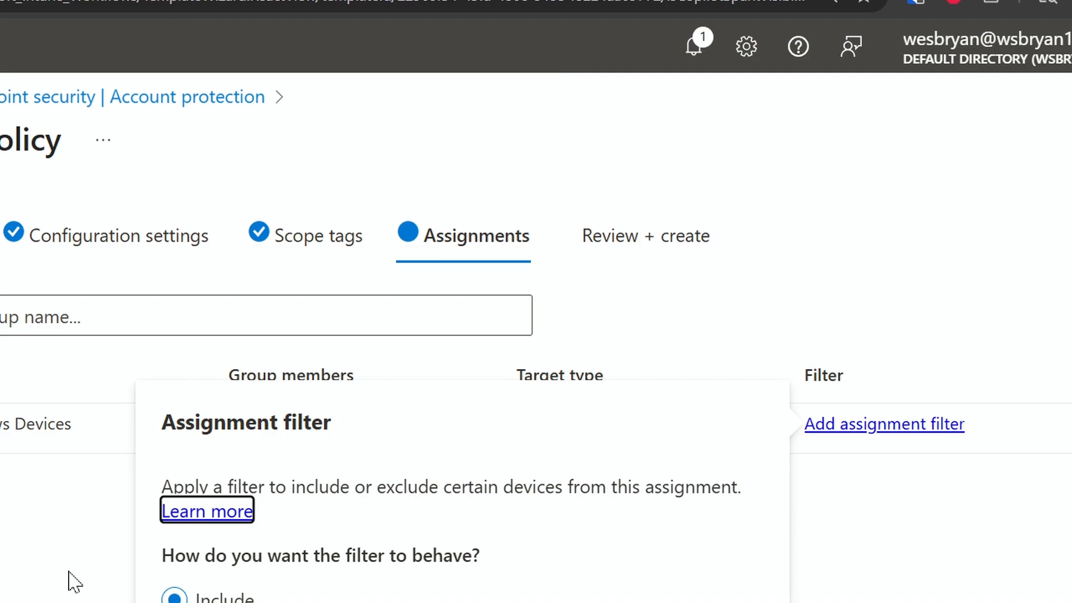
click(96, 525)
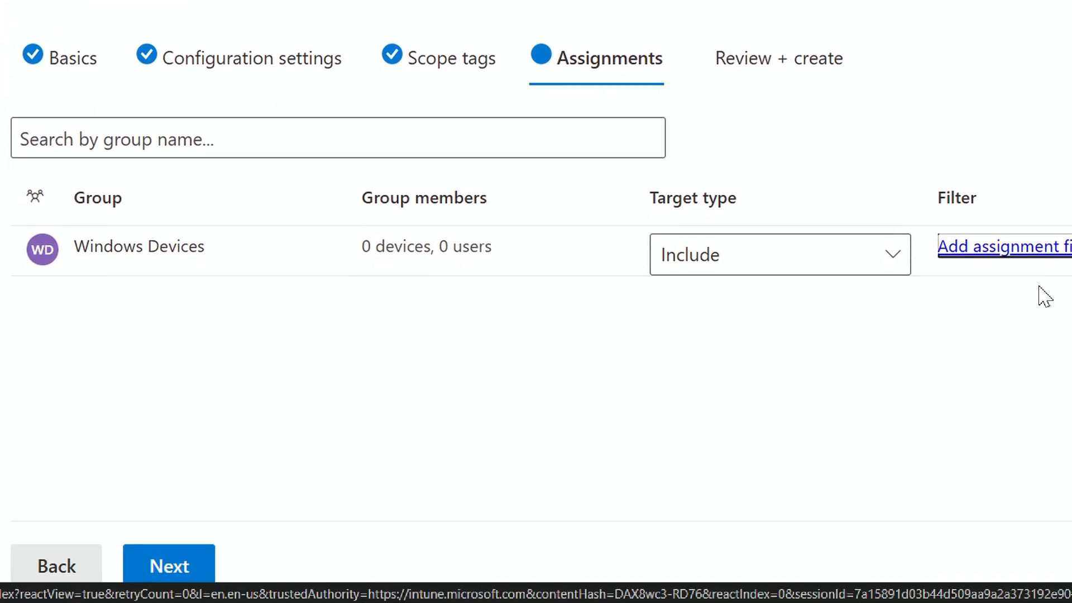
click(1023, 252)
click(455, 554)
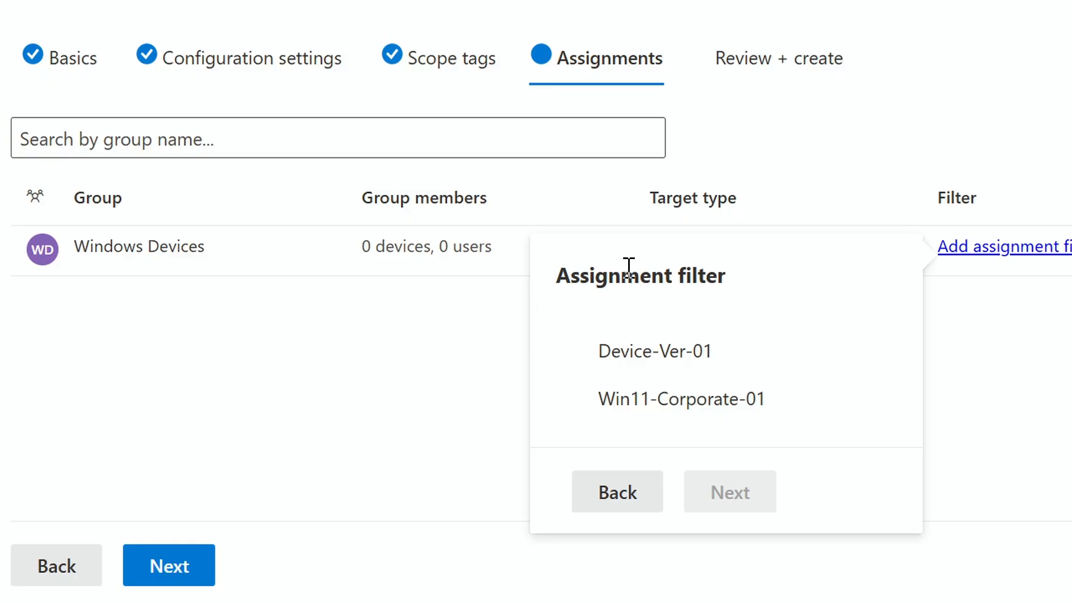
click(618, 505)
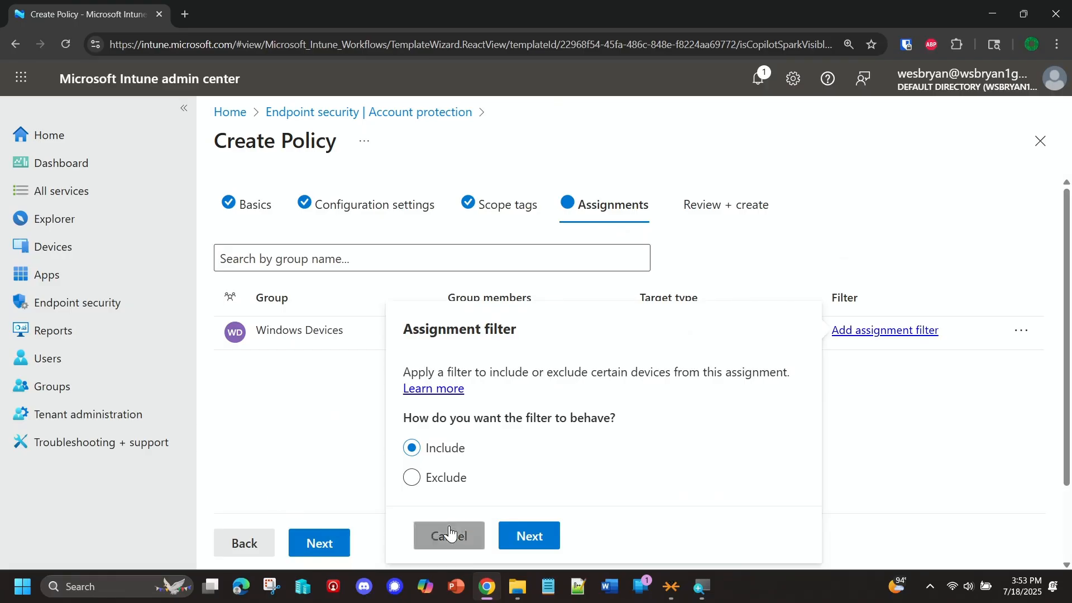
click(450, 534)
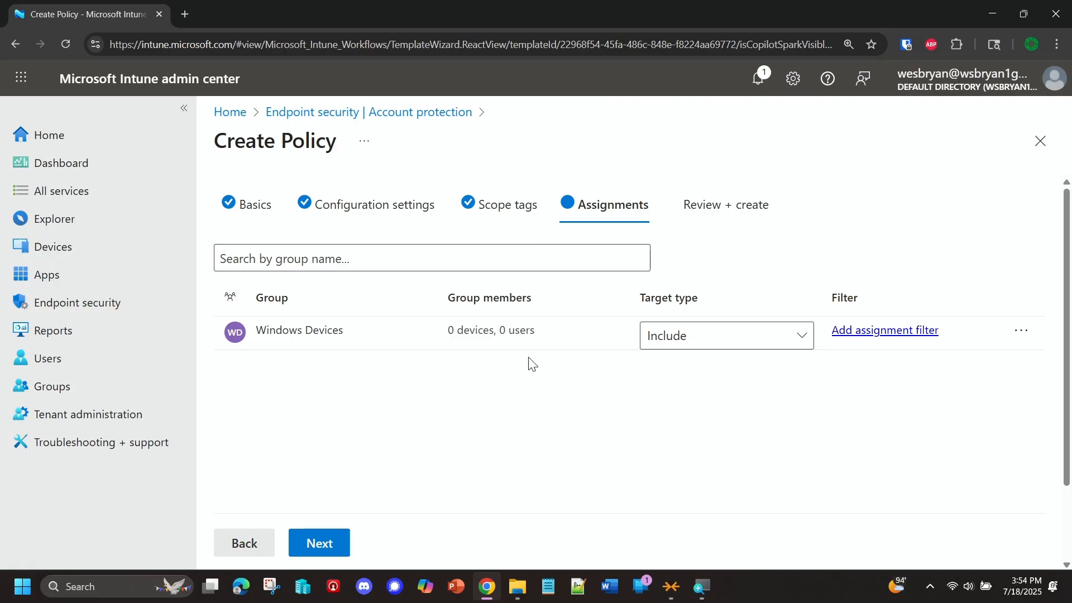
Step: Continue to the final review and save the new local group membership policy
click(337, 546)
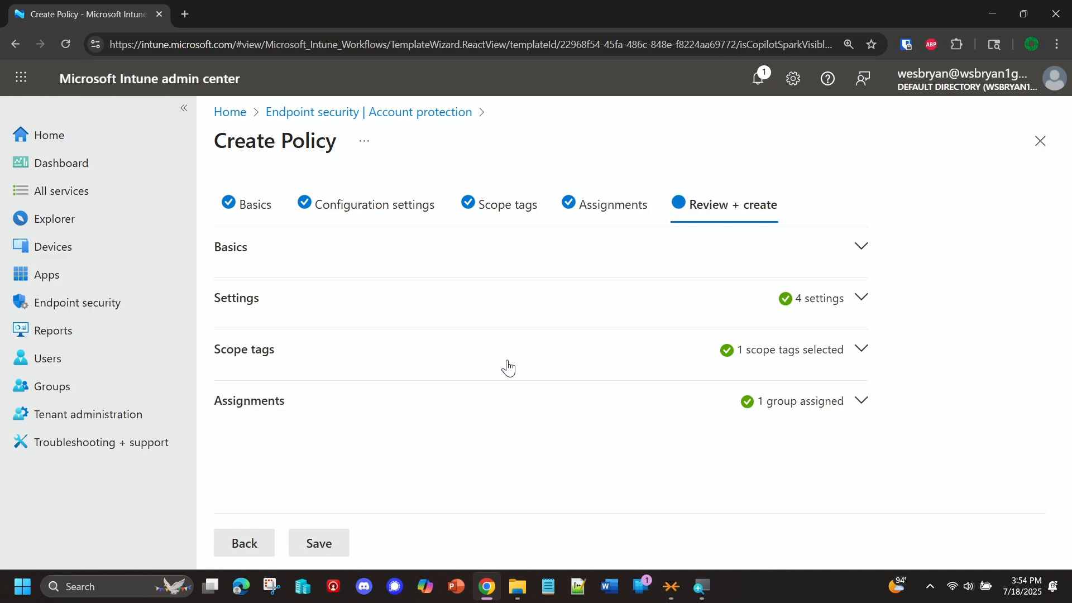
click(318, 541)
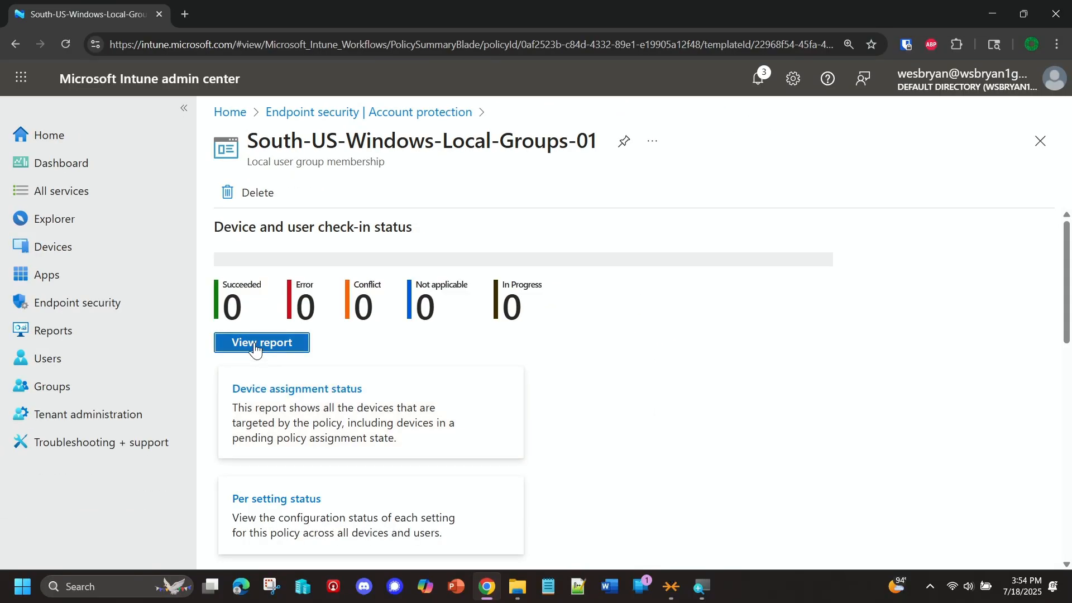
Step: Examine the check-in status, basic properties and group assignments of the South-US-Windows-Local-Groups-01 policy
click(256, 345)
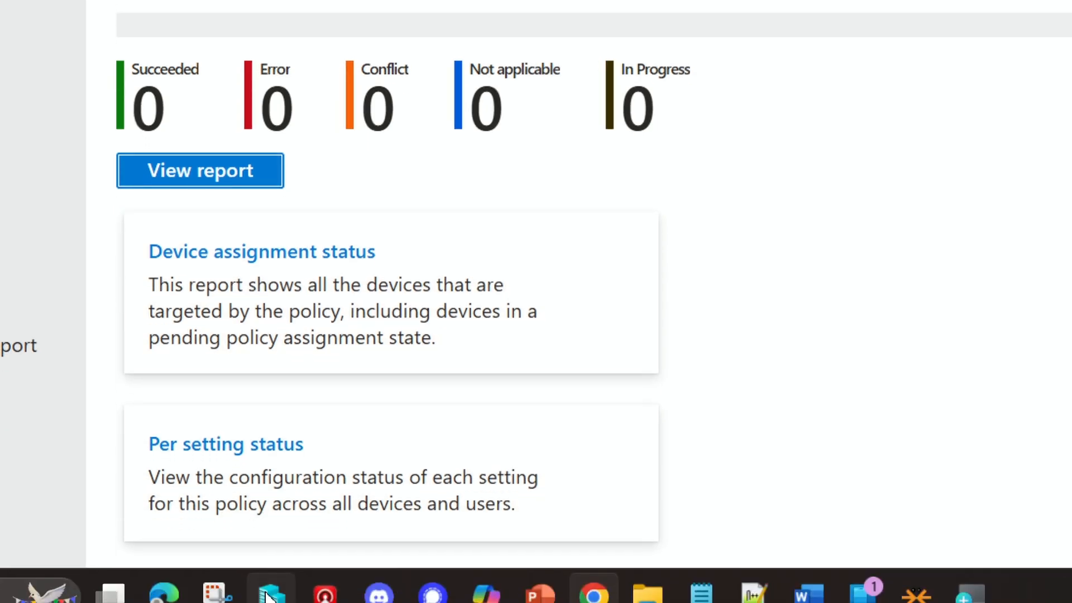
scroll(310, 261, down, 10)
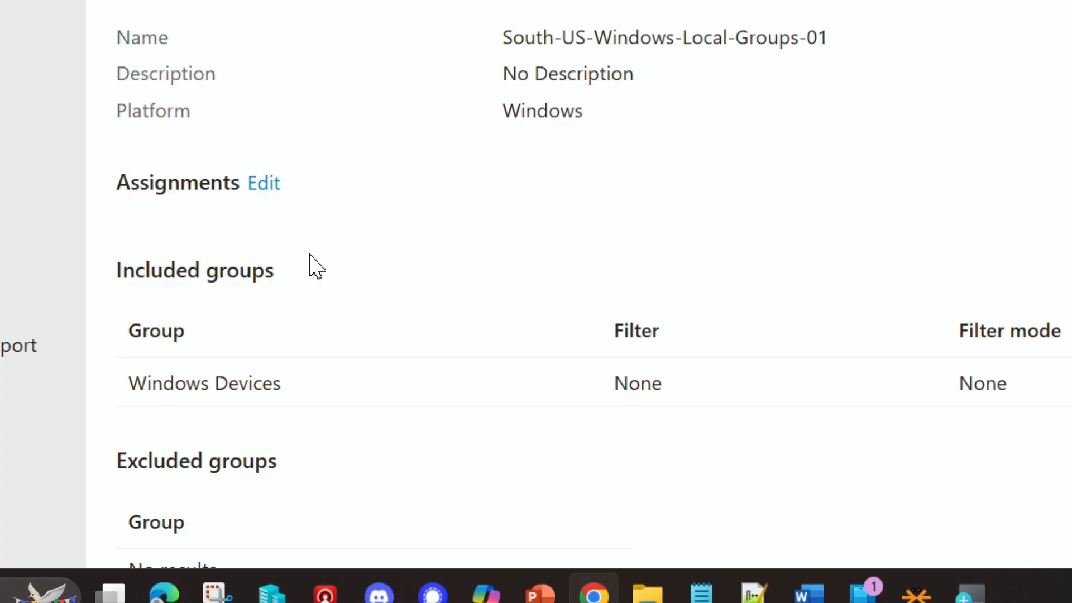
scroll(310, 261, up, 4)
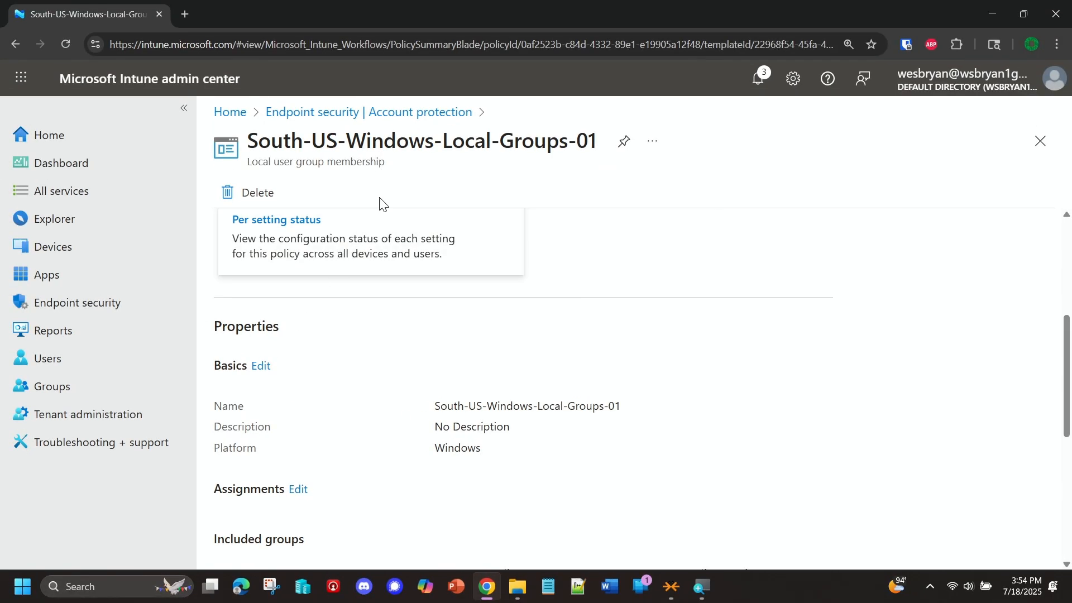
scroll(389, 252, up, 2)
scroll(389, 253, up, 3)
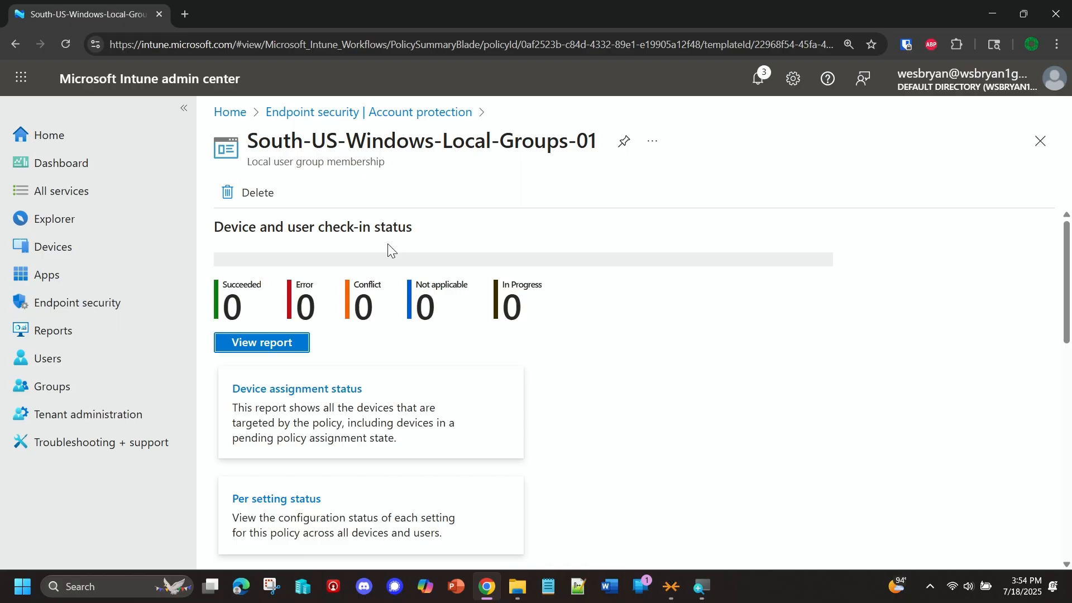